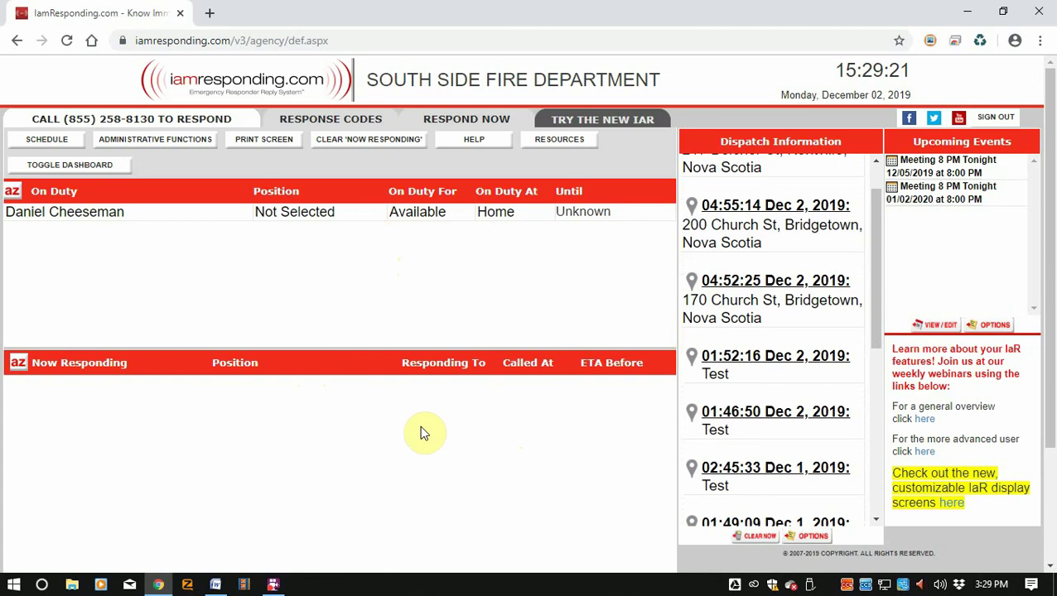
# Leave the legacy agency page for the new IaR dashboard via 'TRY THE NEW IAR'
pyautogui.click(595, 125)
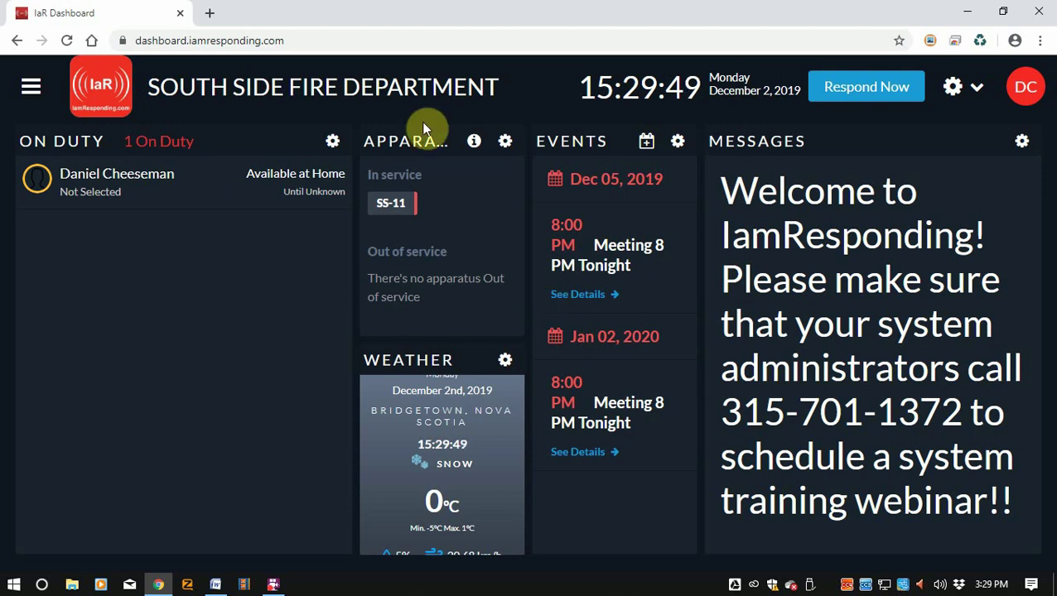
pyautogui.click(19, 98)
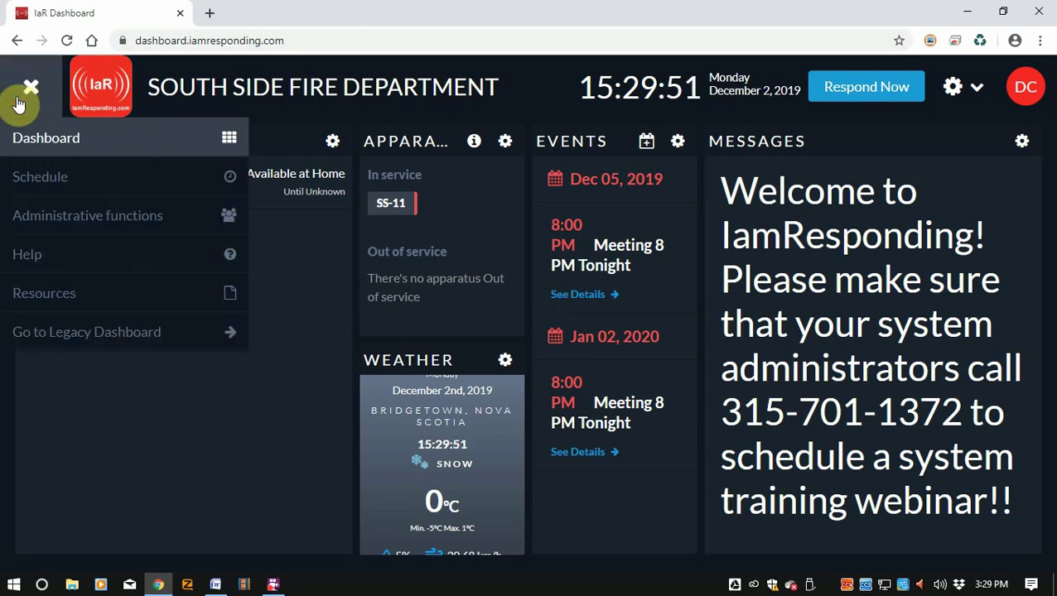
pyautogui.click(41, 151)
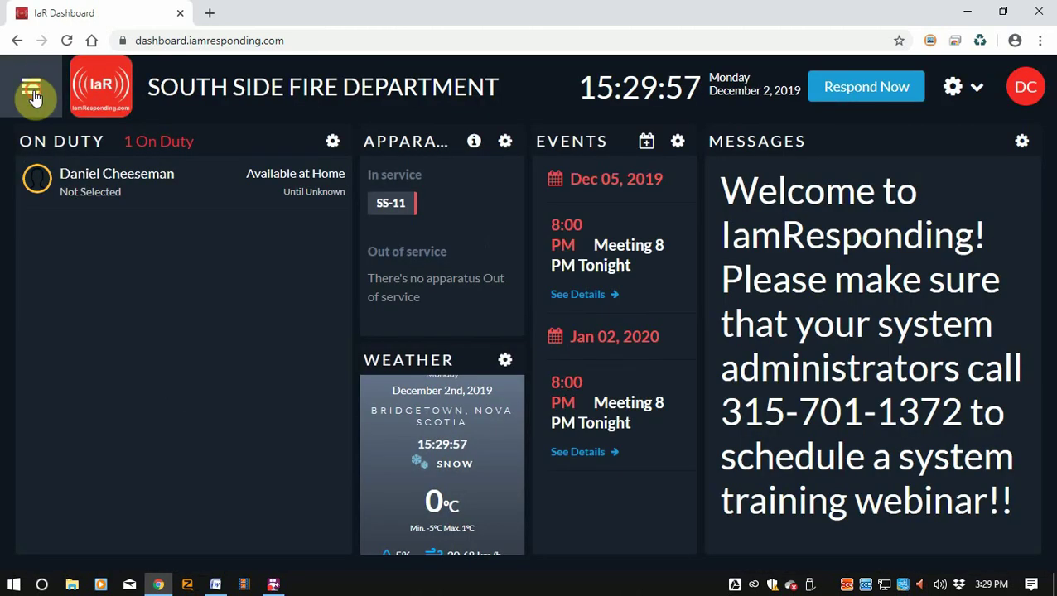
pyautogui.click(33, 97)
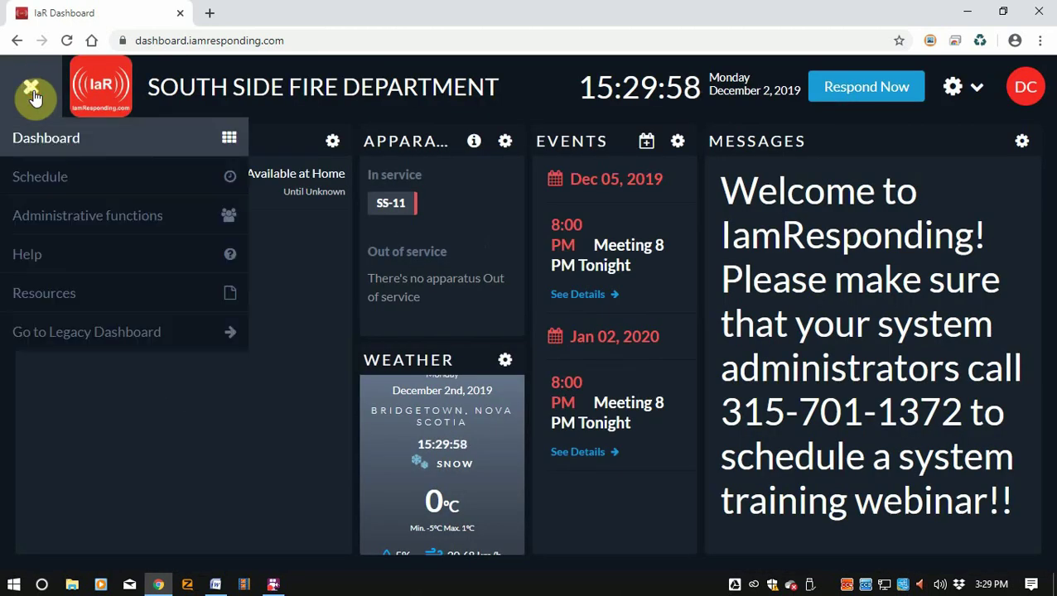
pyautogui.click(39, 180)
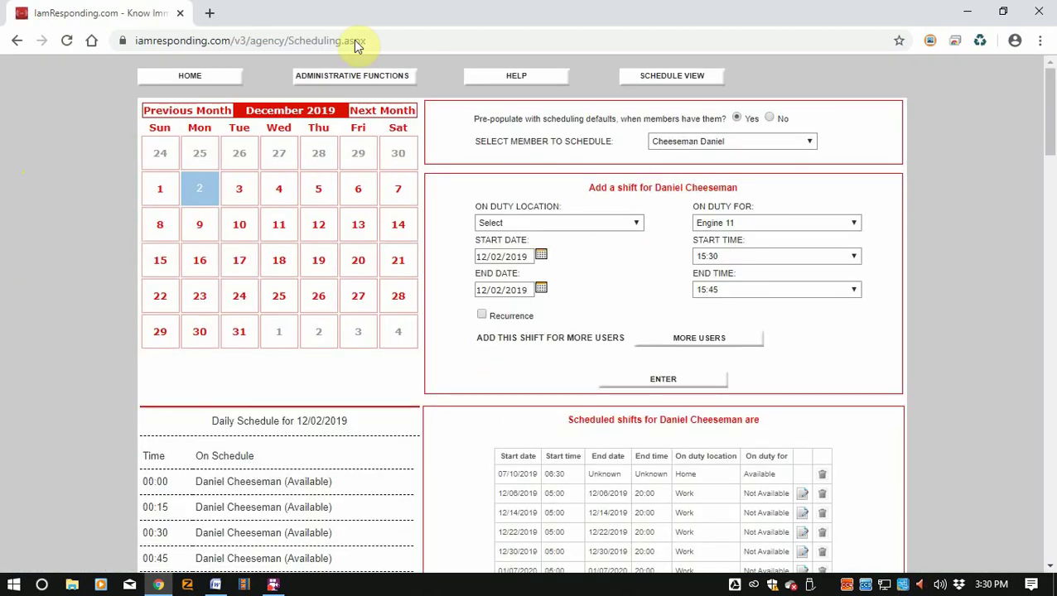
pyautogui.click(11, 43)
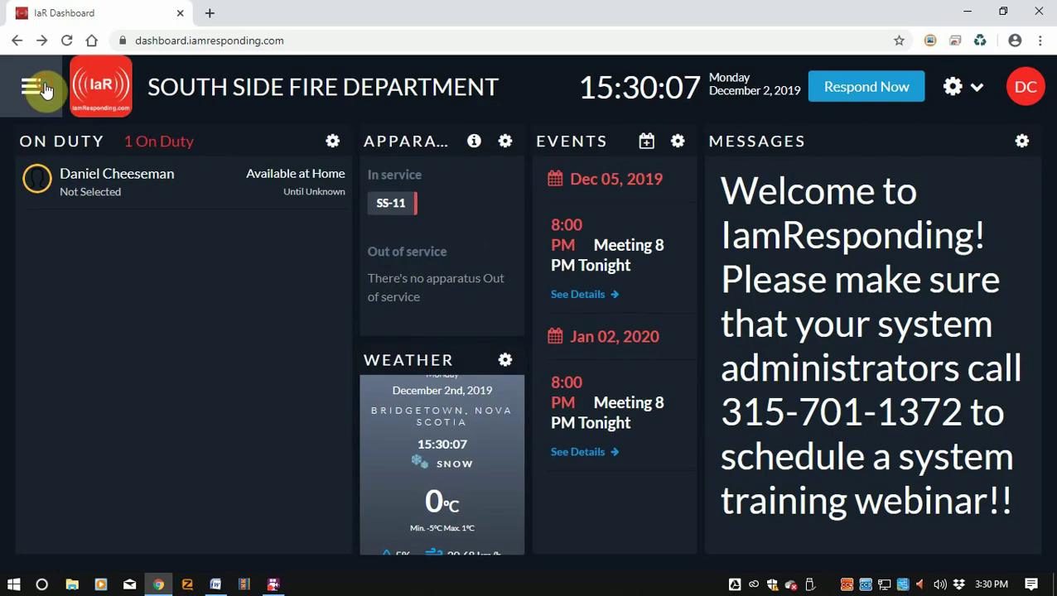
pyautogui.click(31, 86)
pyautogui.click(75, 217)
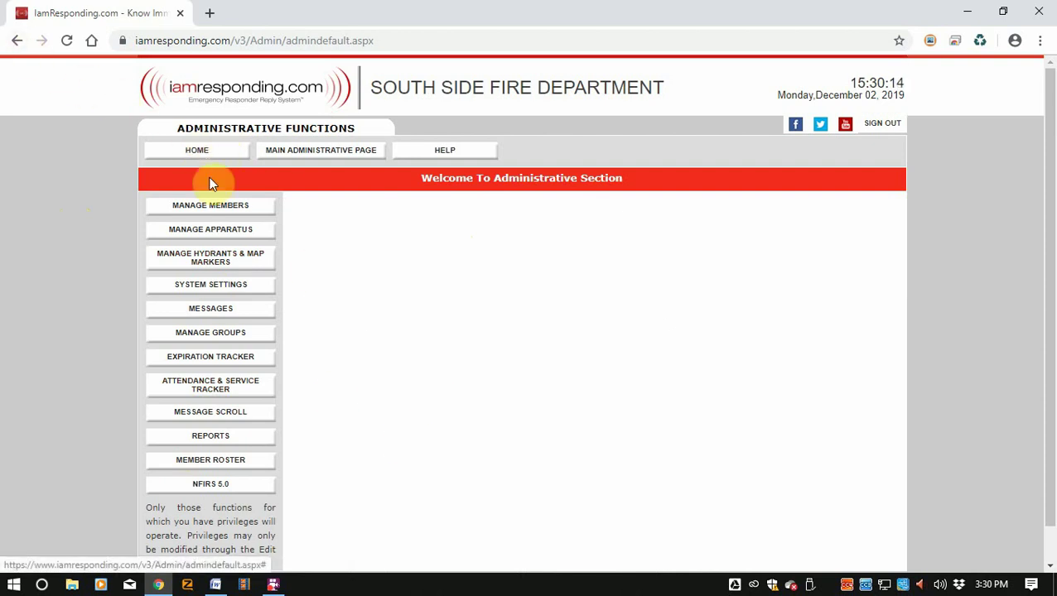
pyautogui.click(15, 40)
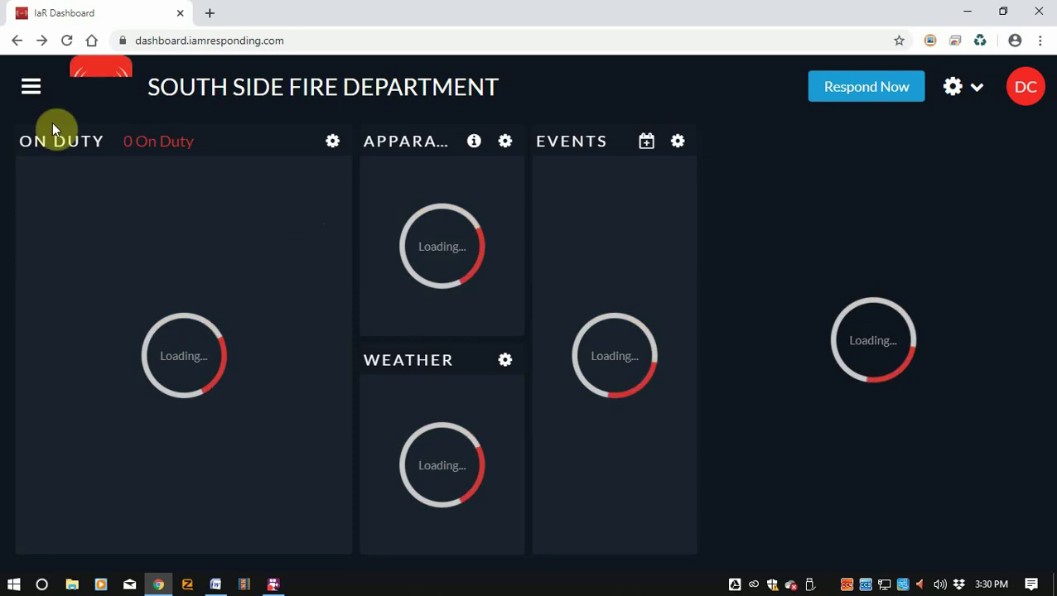
# Open Resources from the menu, view the Department Resources links, then return to the IaR Dashboard tab
pyautogui.click(32, 93)
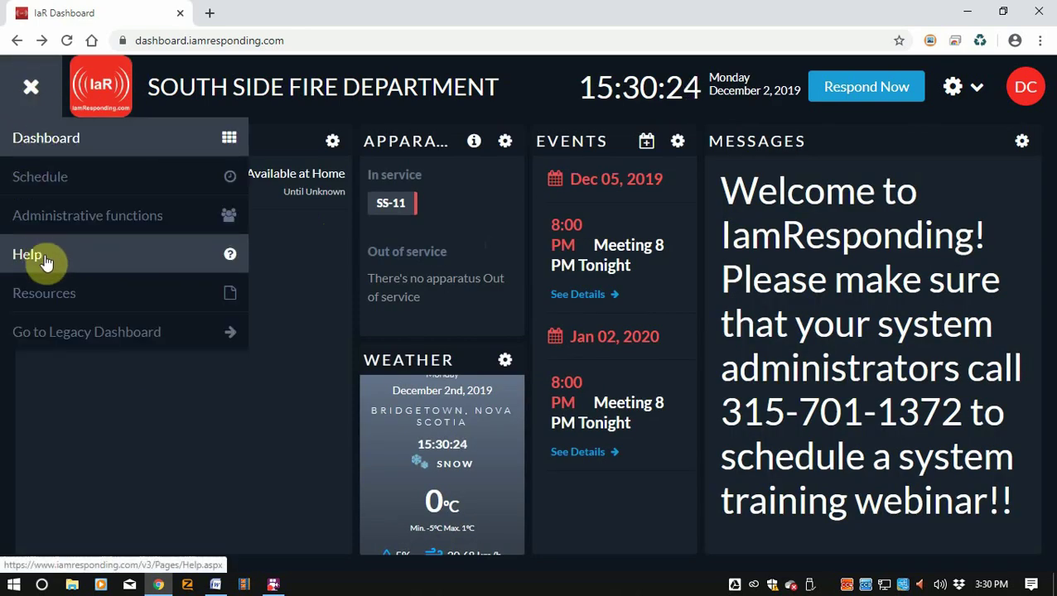
pyautogui.click(115, 290)
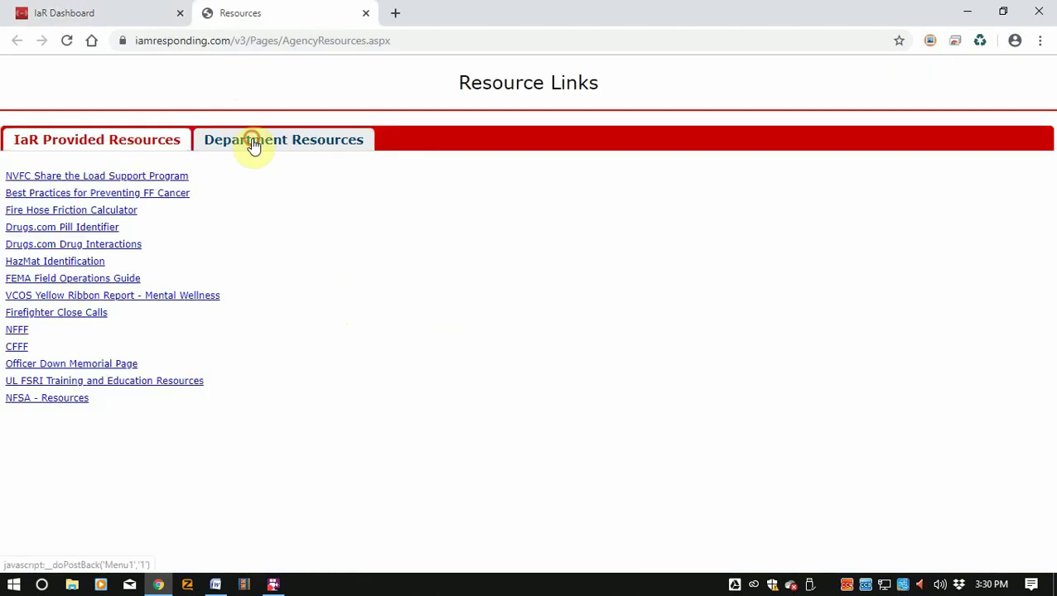
pyautogui.click(253, 142)
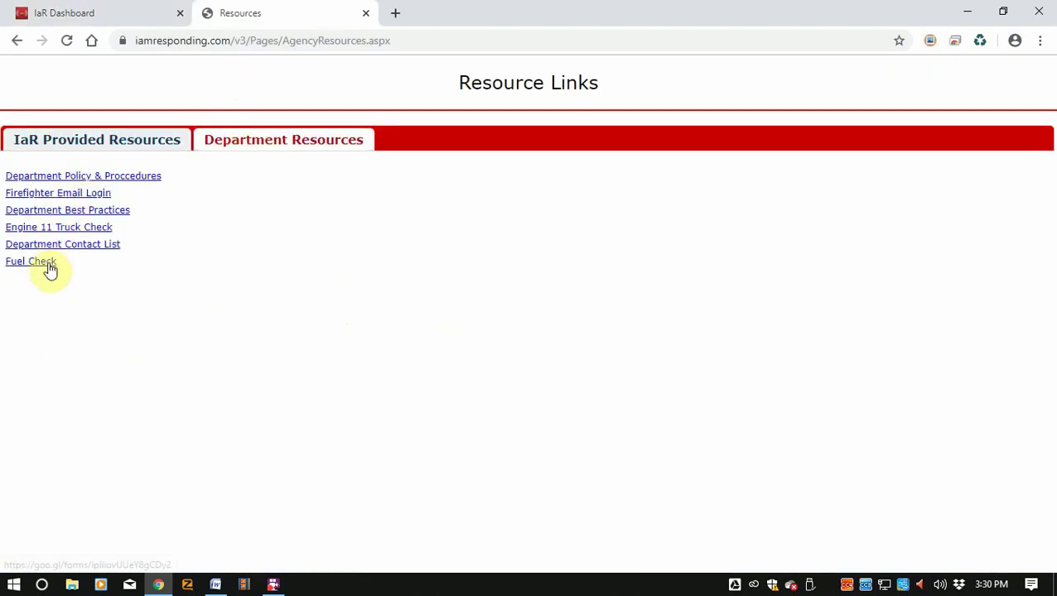
pyautogui.click(17, 40)
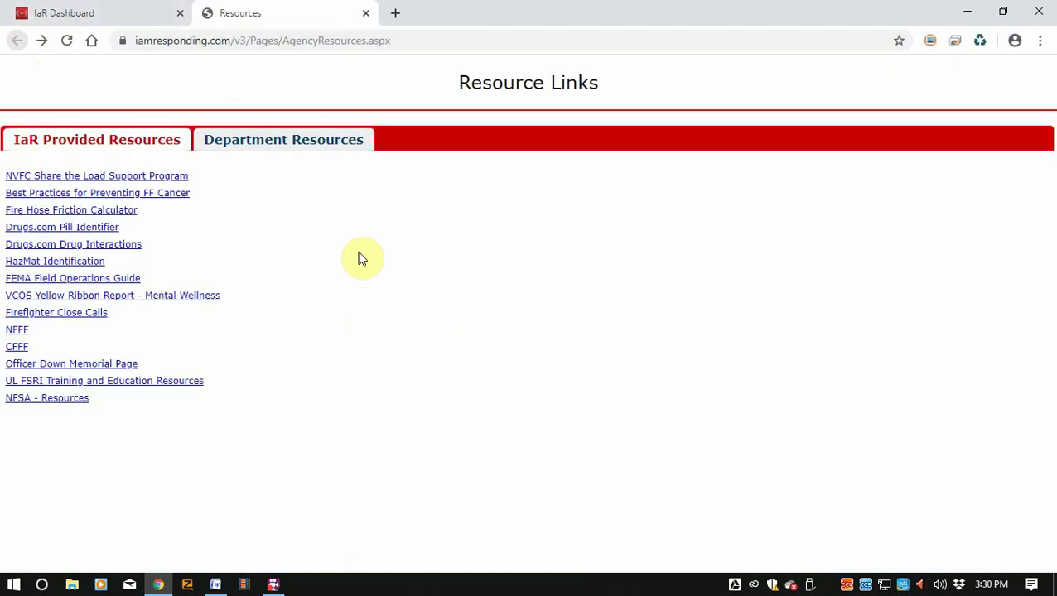
pyautogui.click(54, 15)
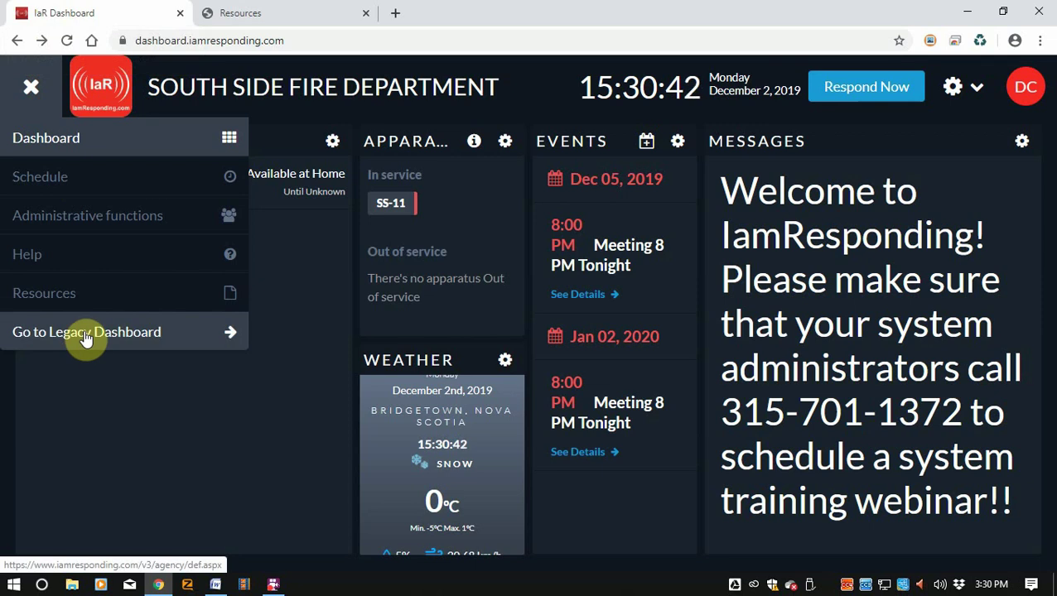
# Close the navigation menu and preview the Events and On Duty tile settings, cancelling both
pyautogui.click(80, 380)
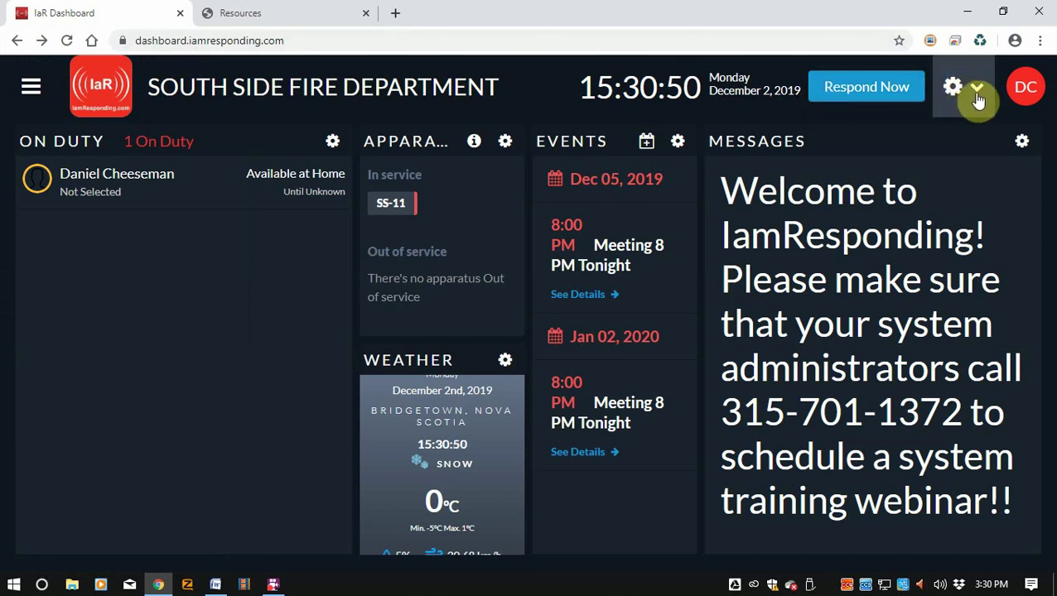
pyautogui.click(677, 142)
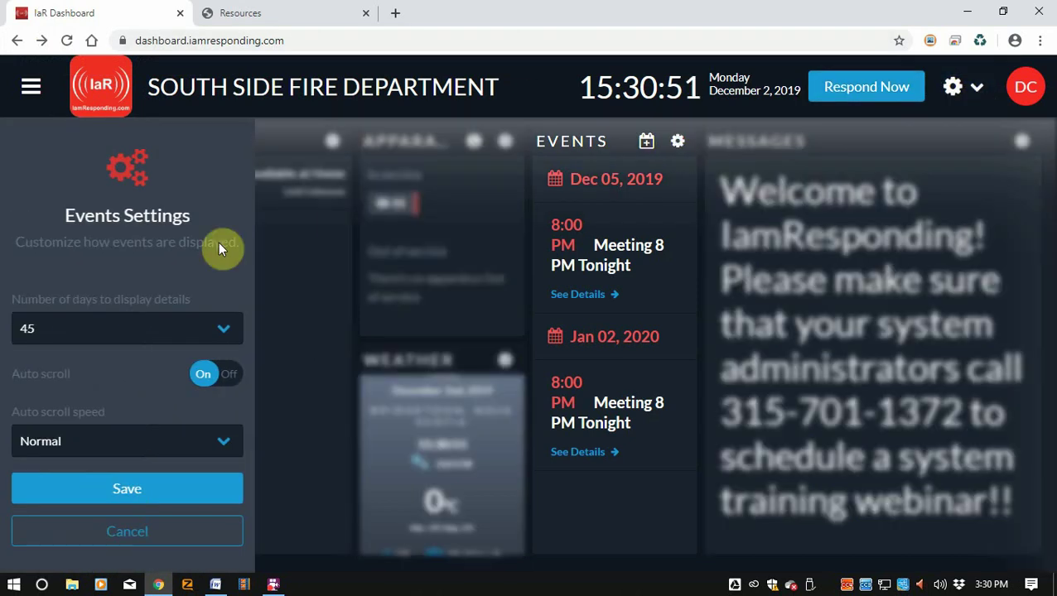
pyautogui.click(125, 540)
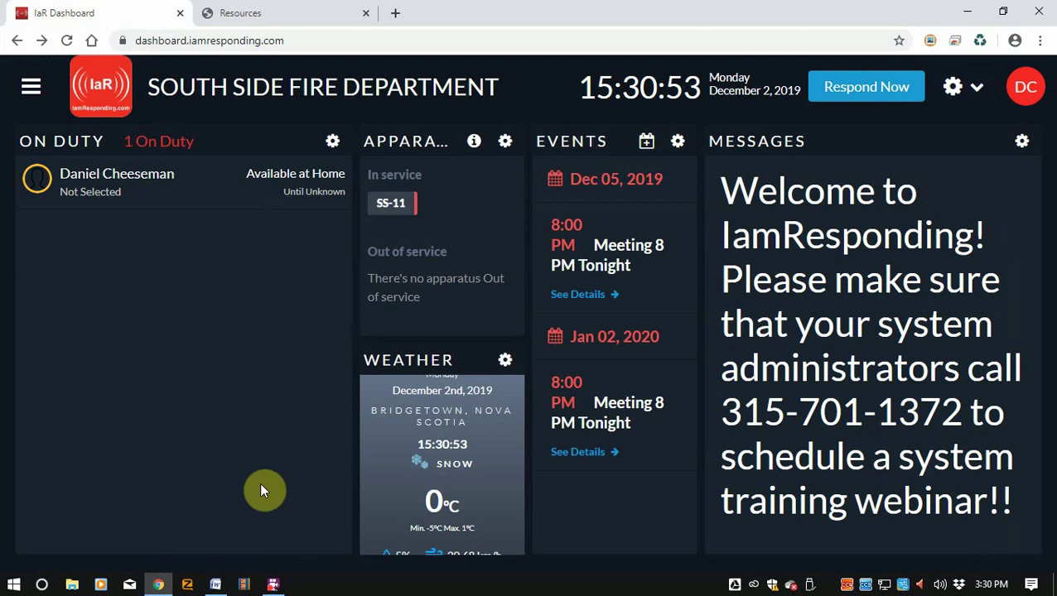
pyautogui.click(332, 142)
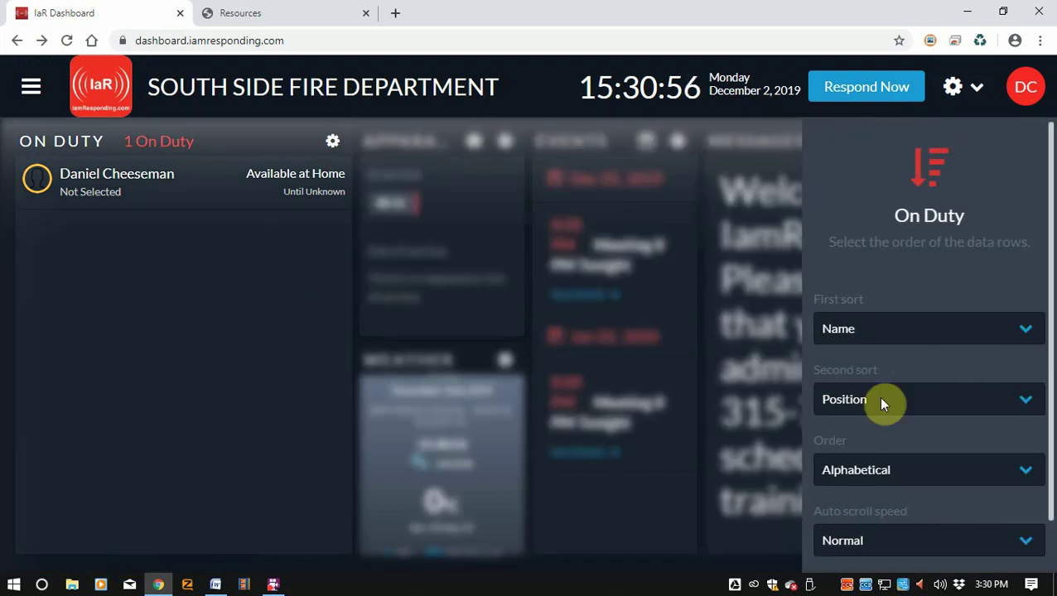
pyautogui.scroll(-3, 908, 389)
pyautogui.click(925, 509)
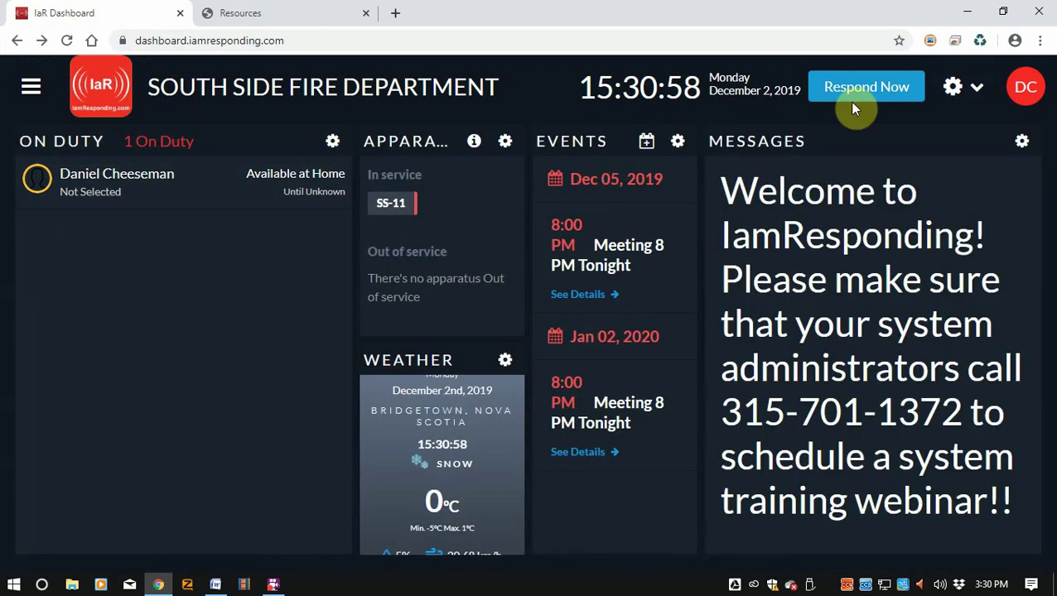
# Toggle the dashboard between light and dark mode several times, ending in dark mode
pyautogui.click(980, 88)
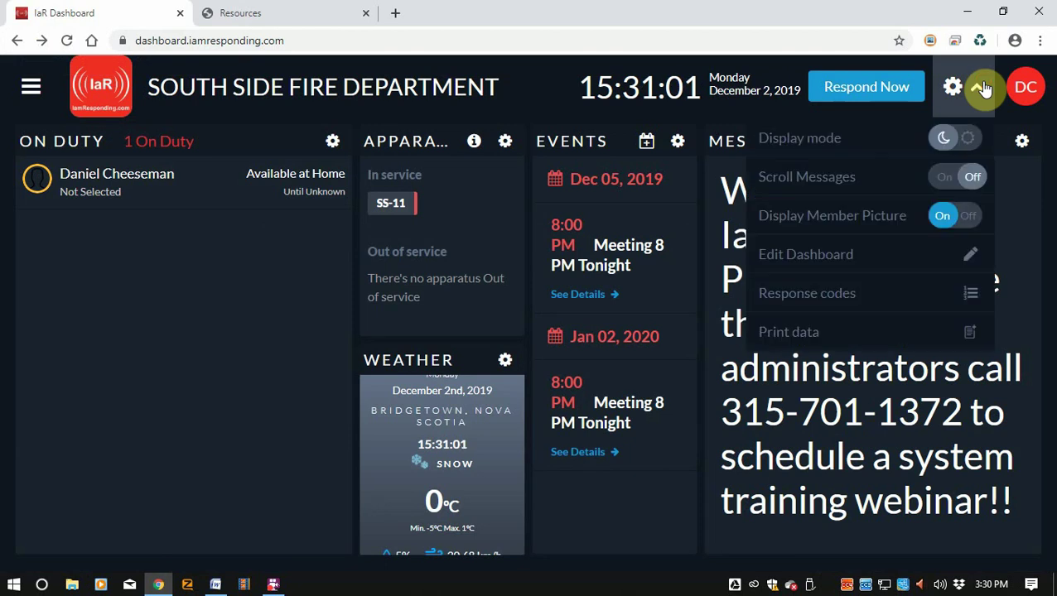
pyautogui.click(949, 141)
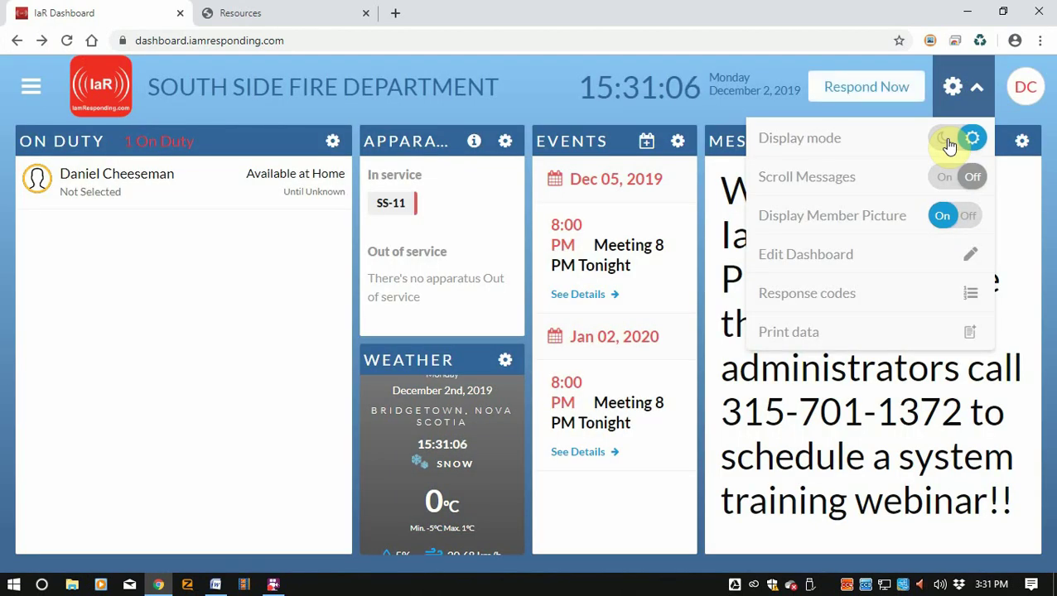
pyautogui.click(949, 142)
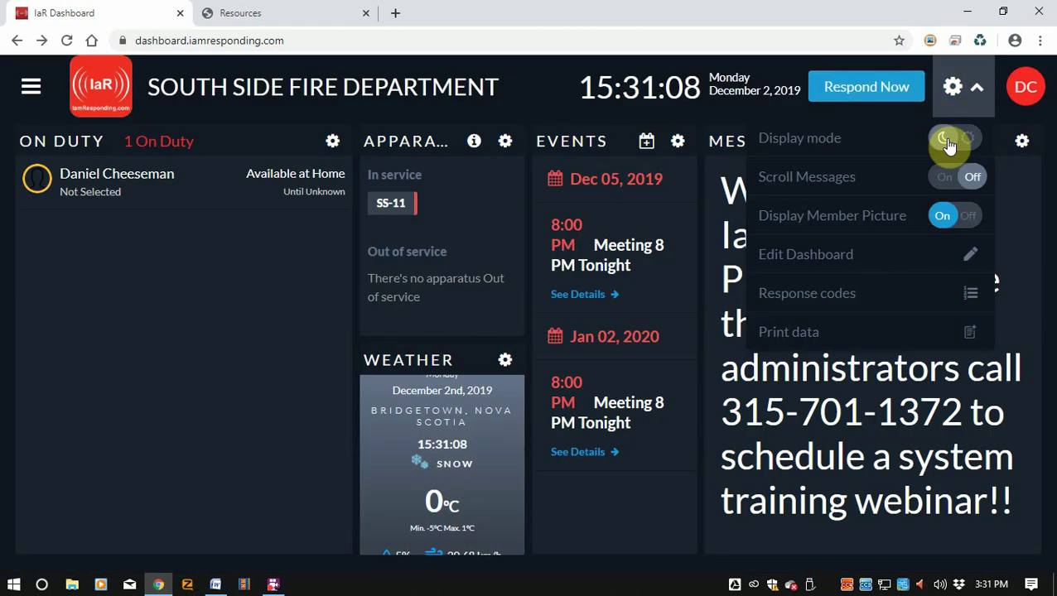
pyautogui.click(949, 143)
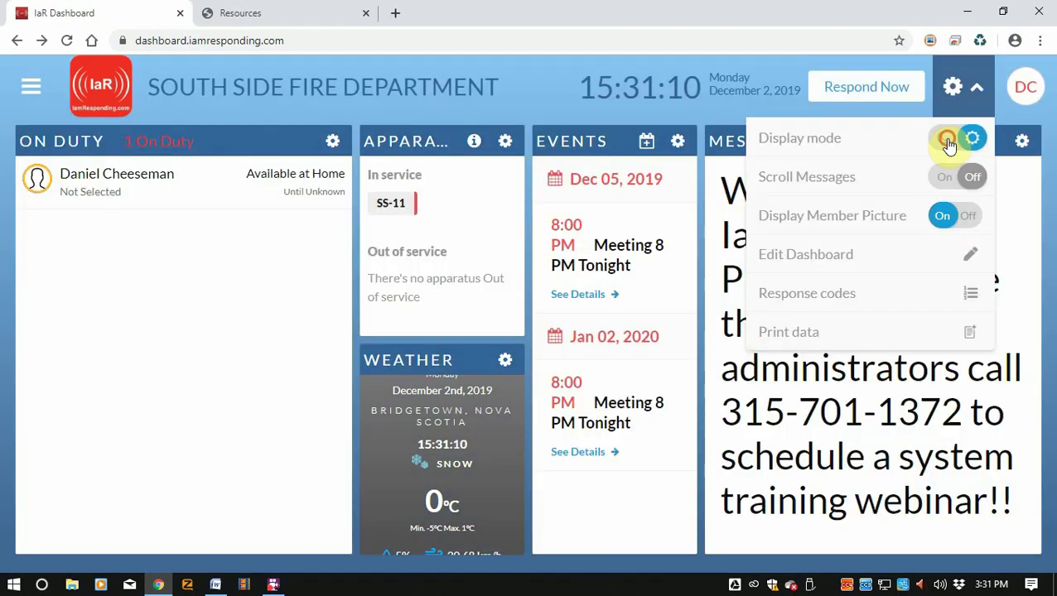
pyautogui.click(949, 142)
pyautogui.click(949, 142)
pyautogui.click(949, 142)
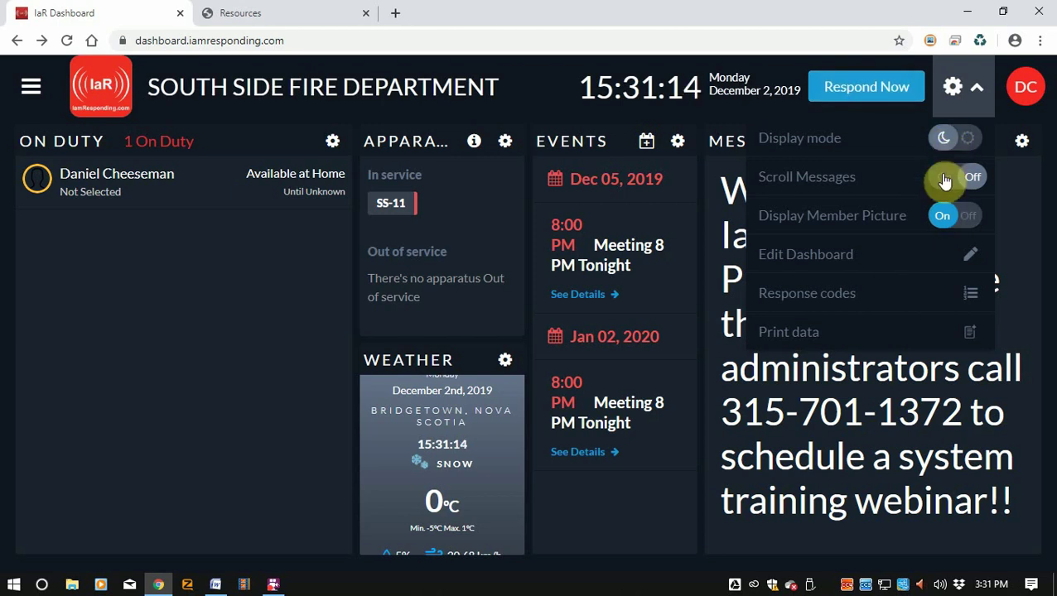
# Turn Scroll Messages on then off, and switch Display Member Picture off then back on
pyautogui.click(945, 181)
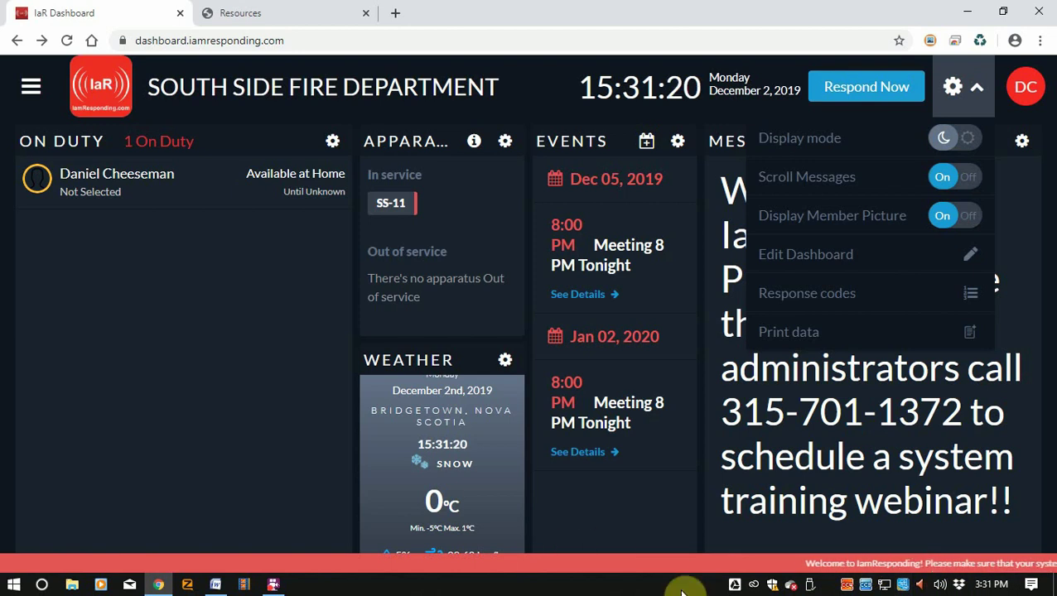
pyautogui.click(942, 181)
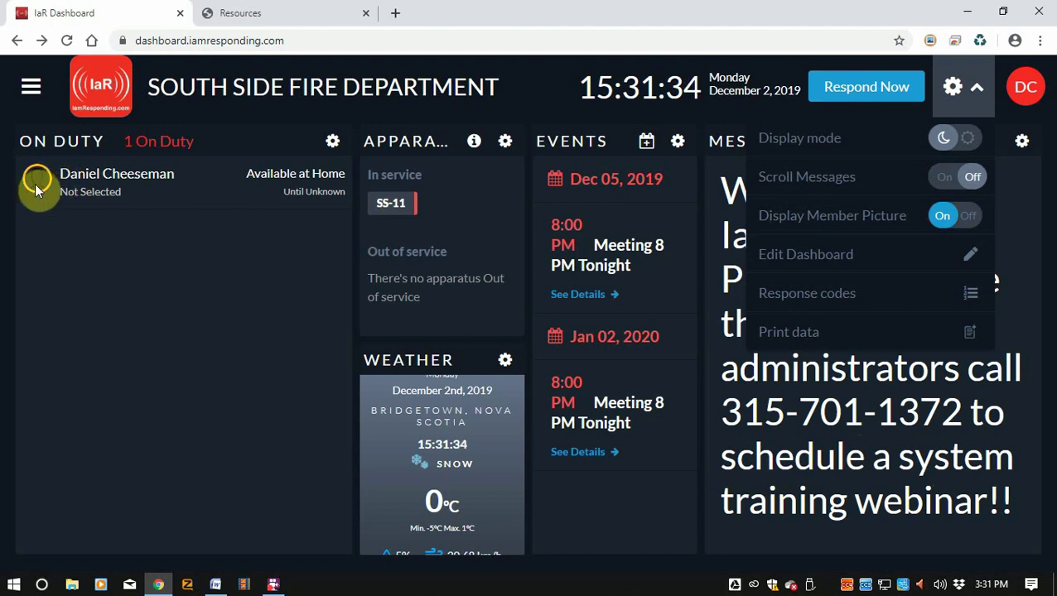
pyautogui.click(943, 218)
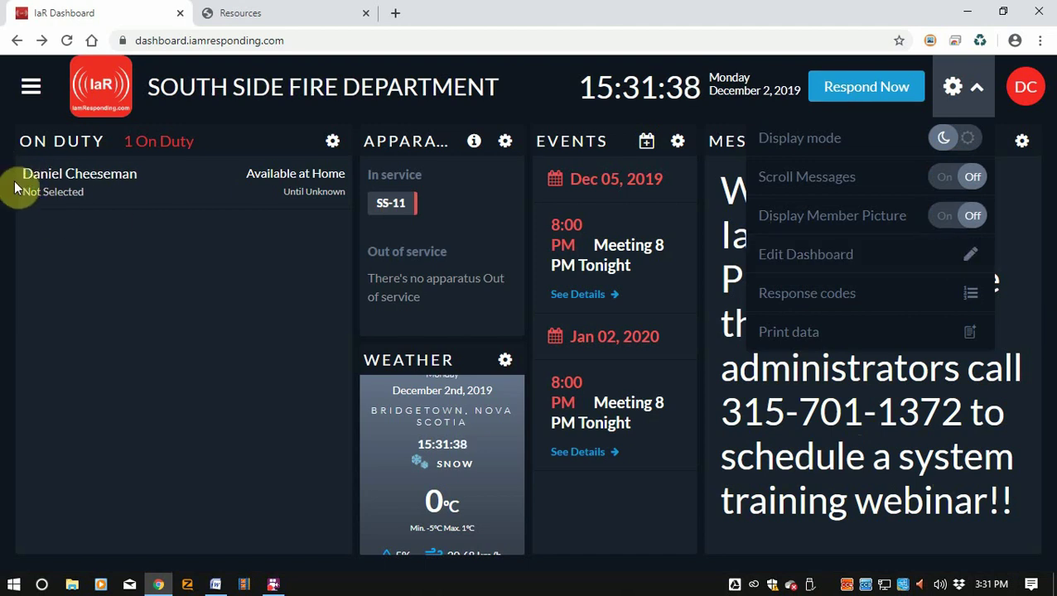
pyautogui.click(971, 216)
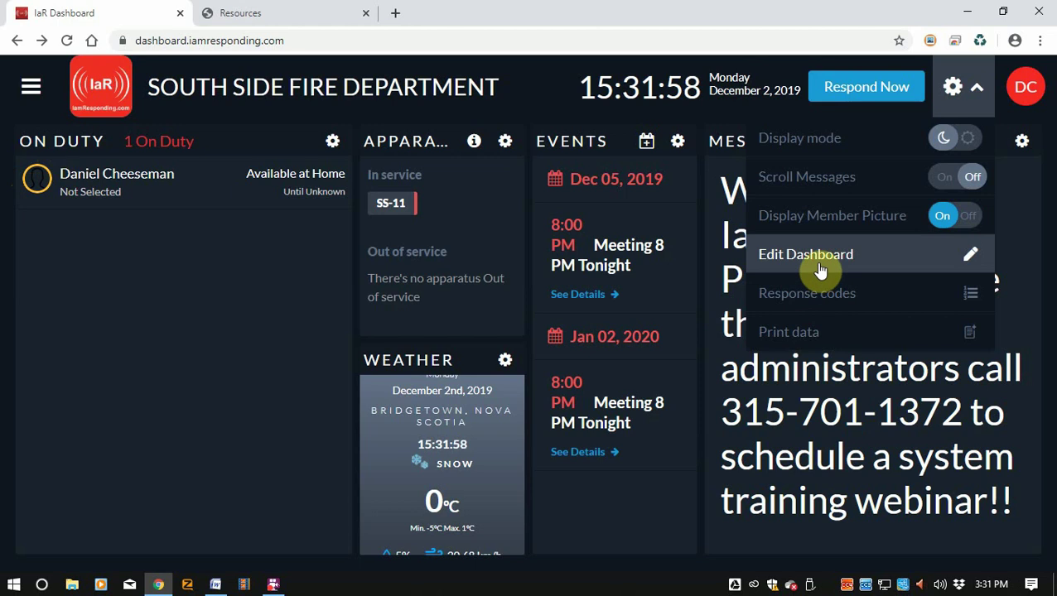
# Review the list of phone response codes and close it
pyautogui.click(809, 302)
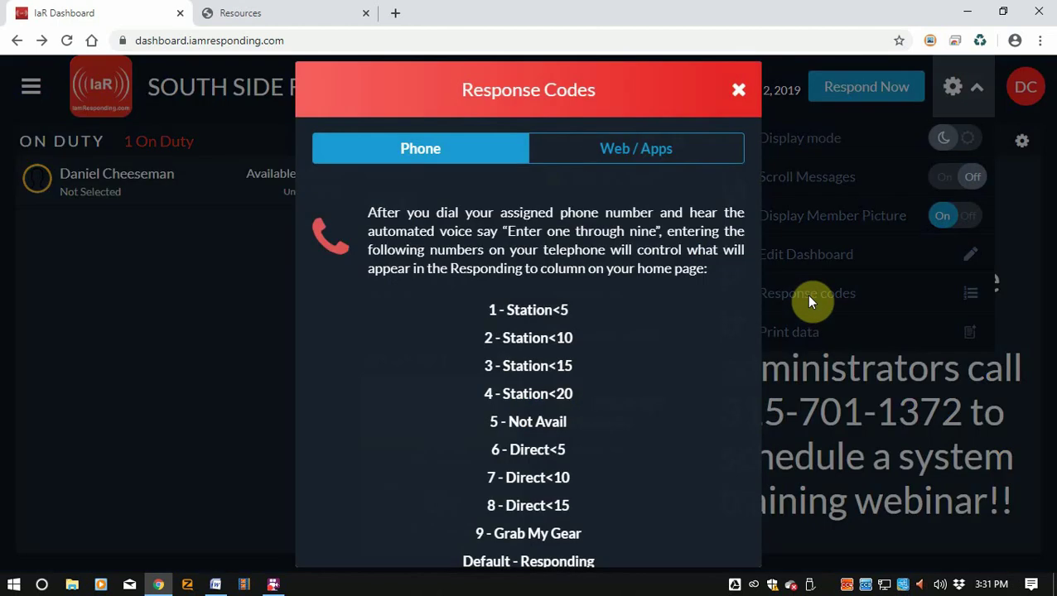
pyautogui.scroll(-3, 480, 393)
pyautogui.scroll(3, 470, 417)
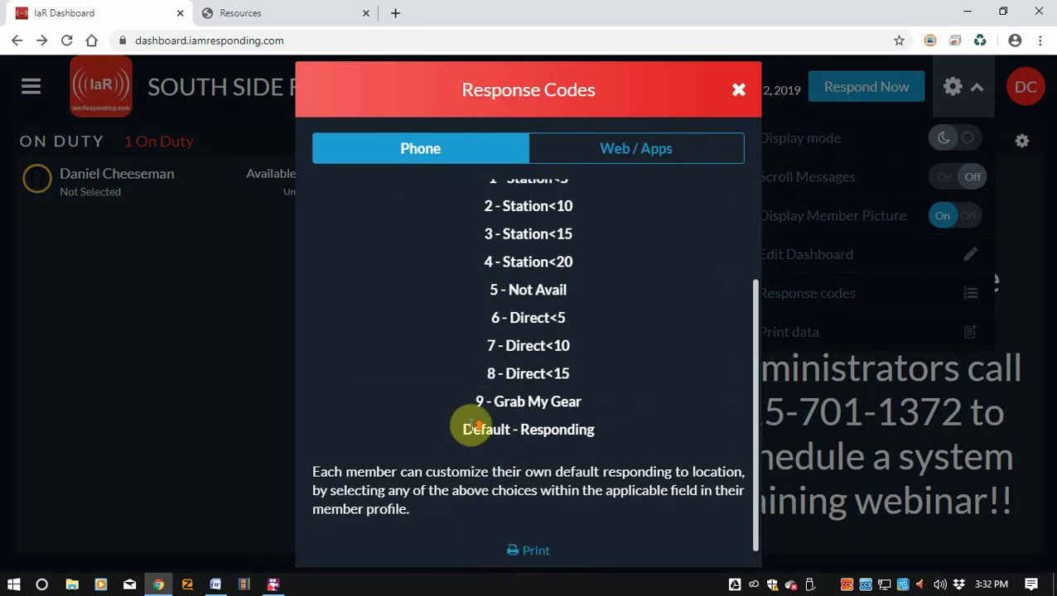
pyautogui.scroll(-3, 474, 426)
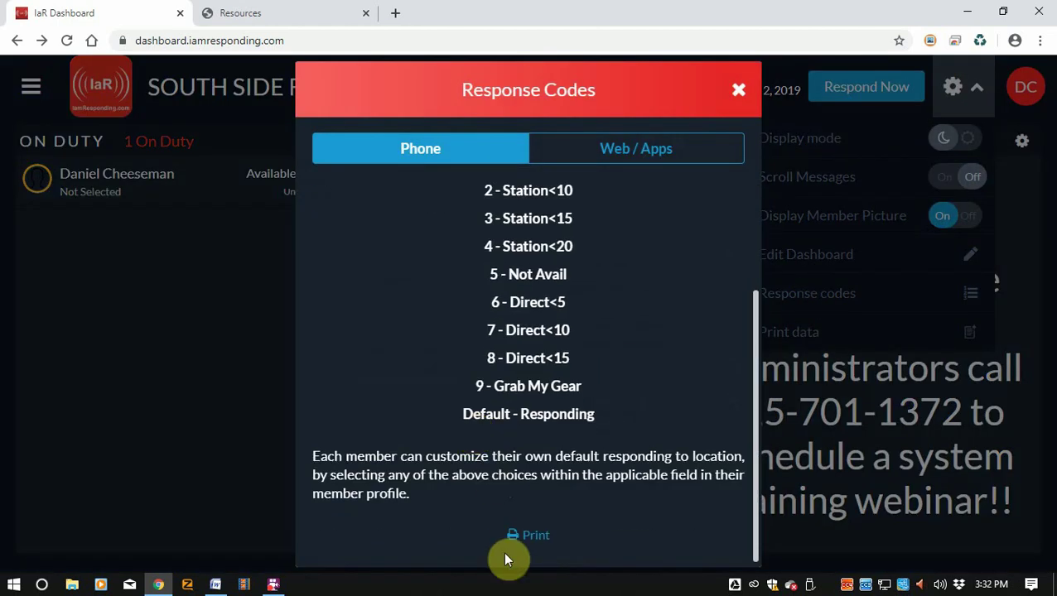
pyautogui.click(736, 89)
# View the printable on-duty data report, return to the dashboard, and start the dashboard tutorial
pyautogui.click(975, 89)
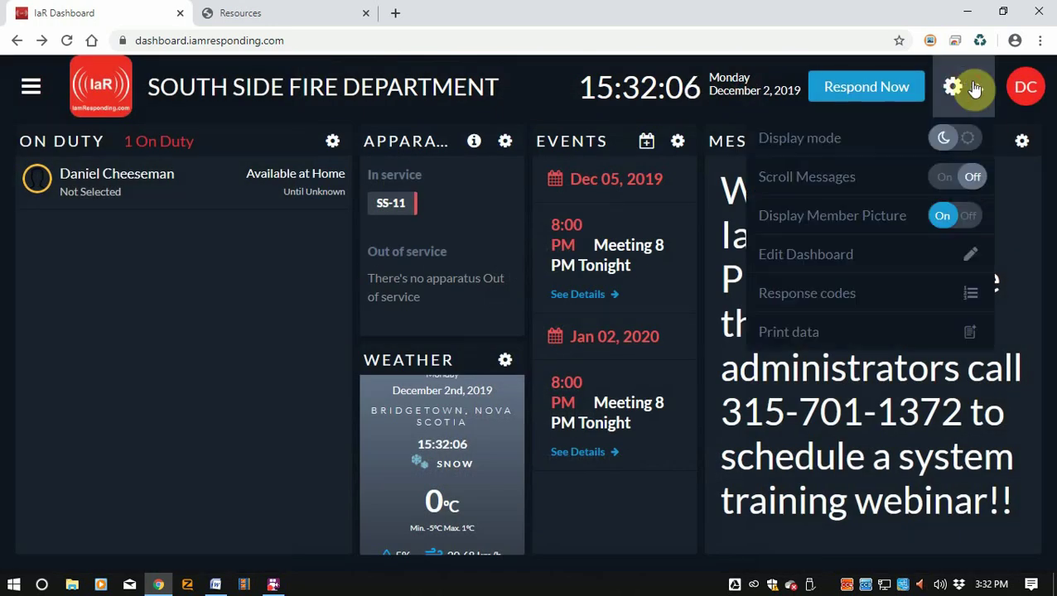
pyautogui.click(896, 332)
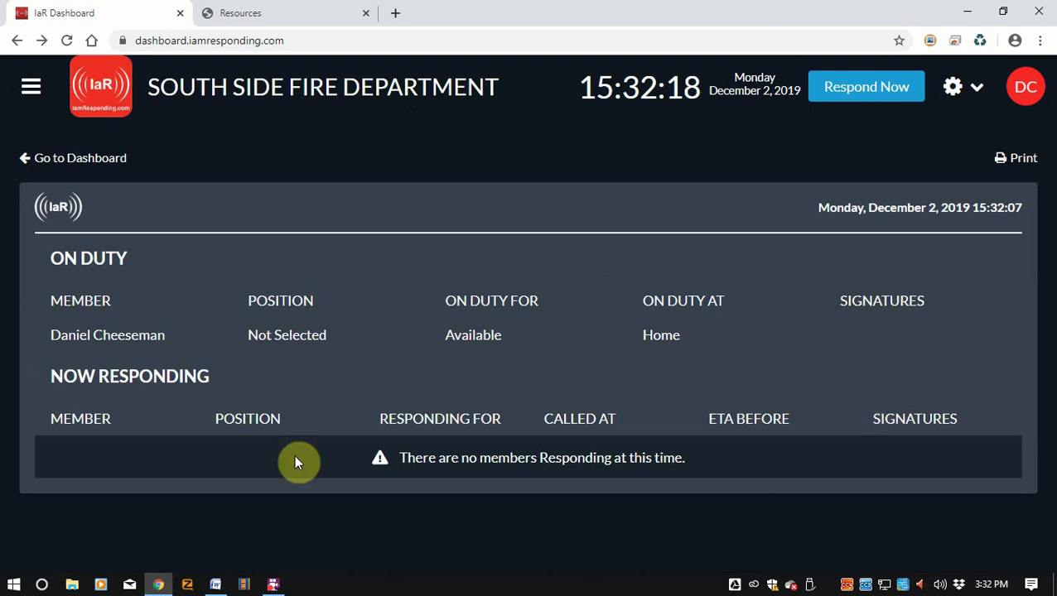
pyautogui.click(963, 87)
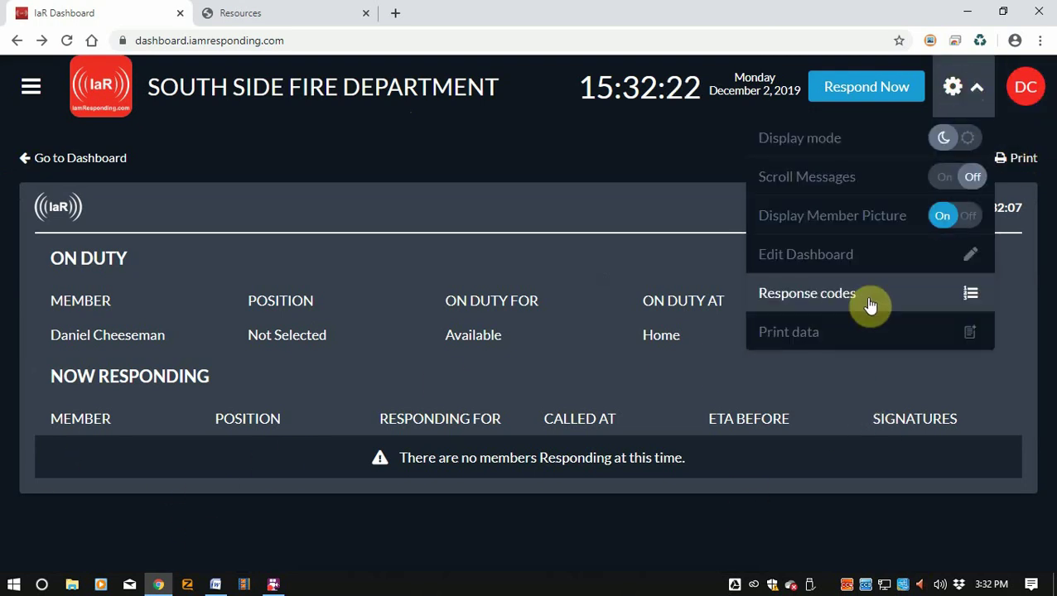
pyautogui.click(1014, 122)
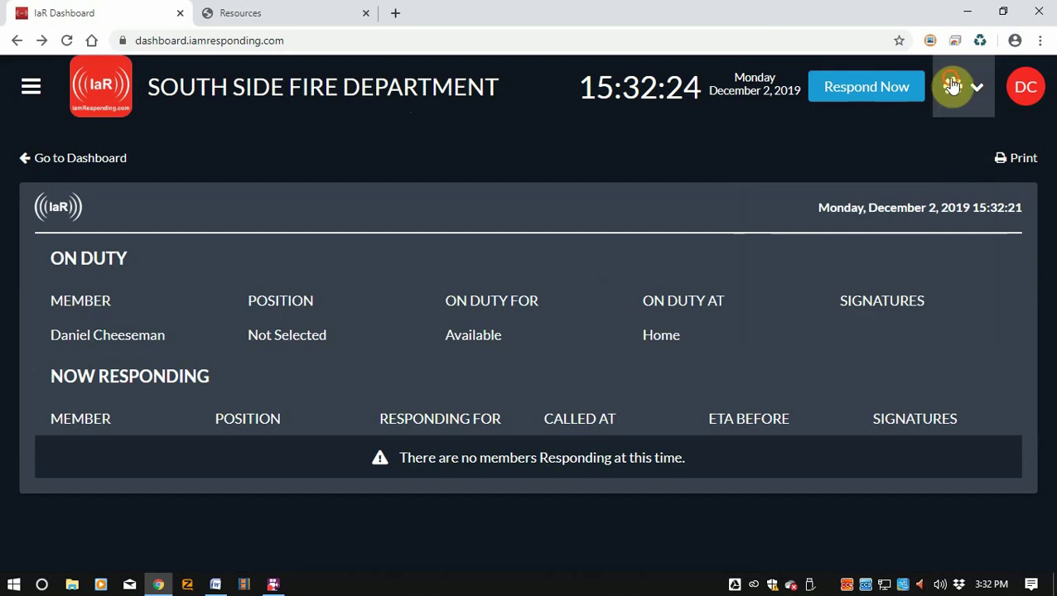
pyautogui.click(955, 87)
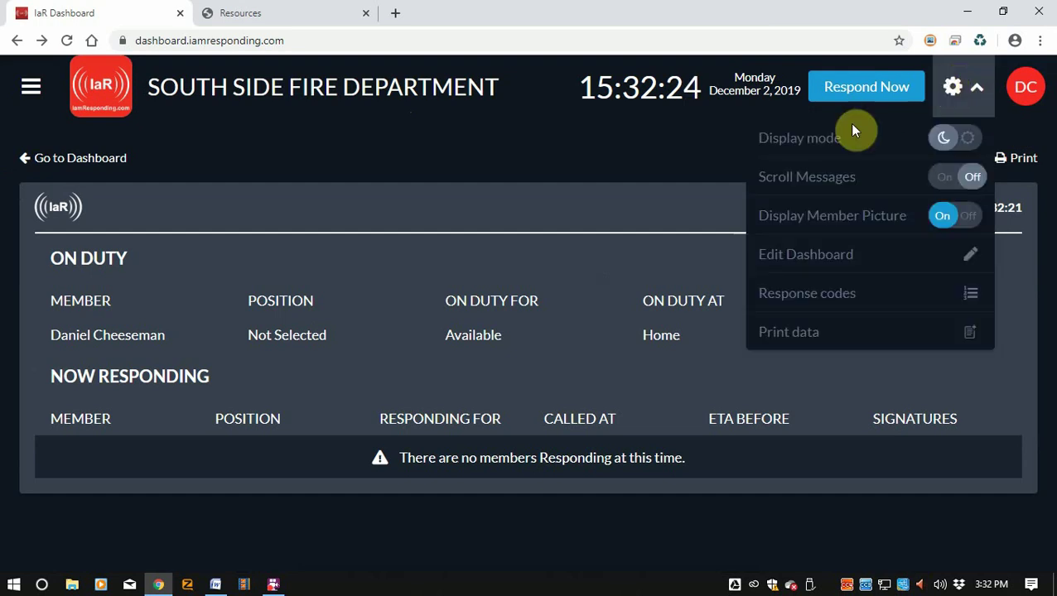
pyautogui.click(25, 159)
pyautogui.click(1026, 90)
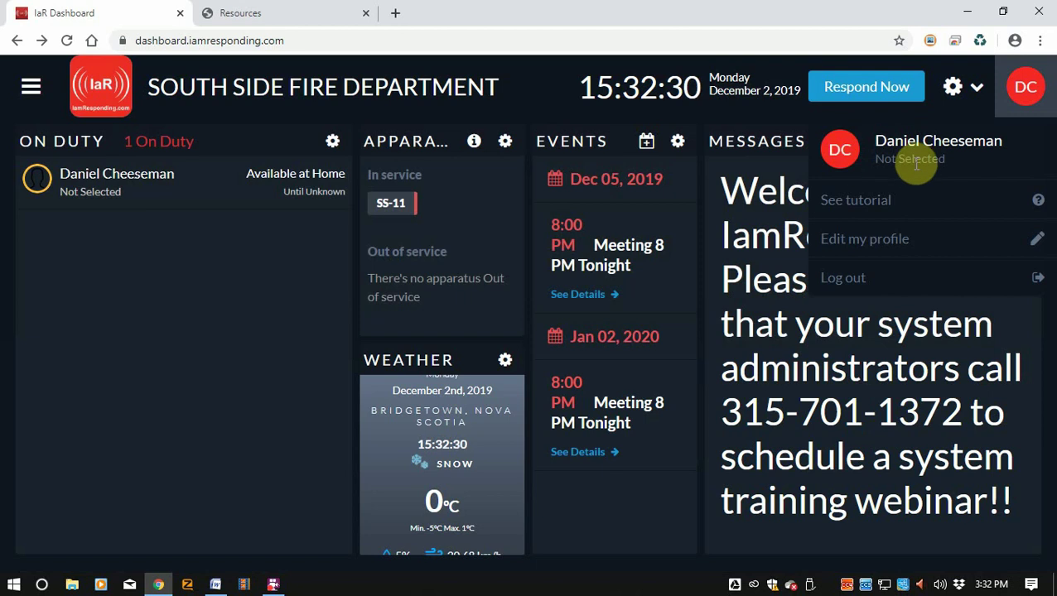
pyautogui.click(899, 202)
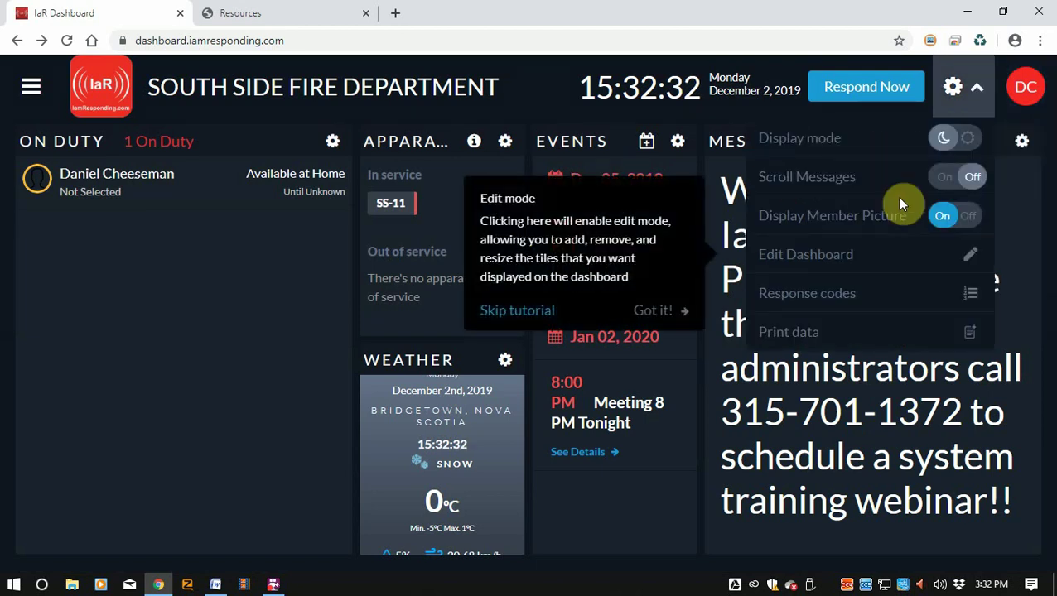
# Skip the tutorial and open the member profile for editing
pyautogui.click(542, 313)
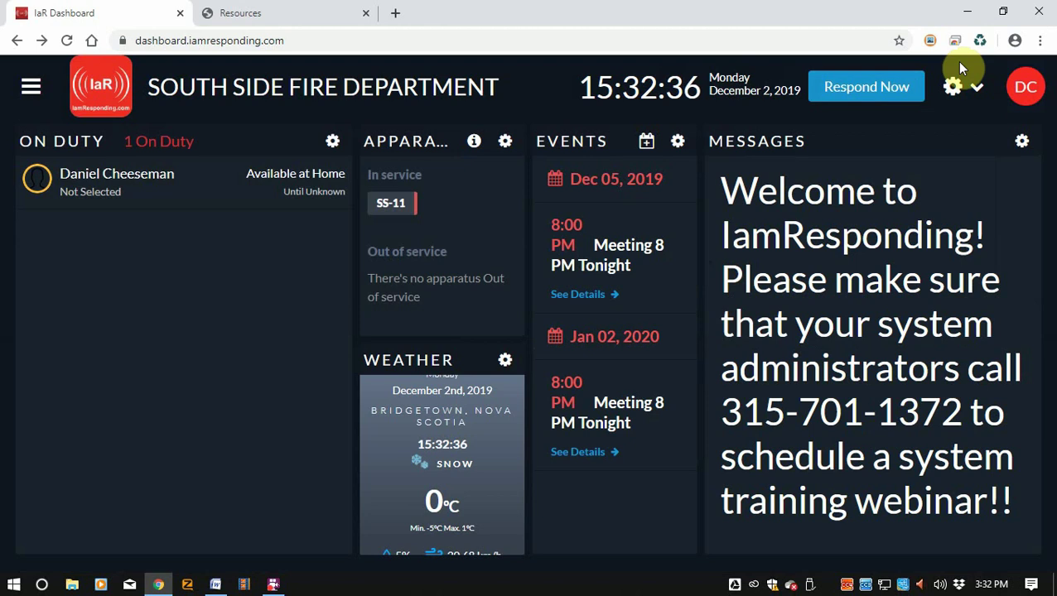
pyautogui.click(1027, 88)
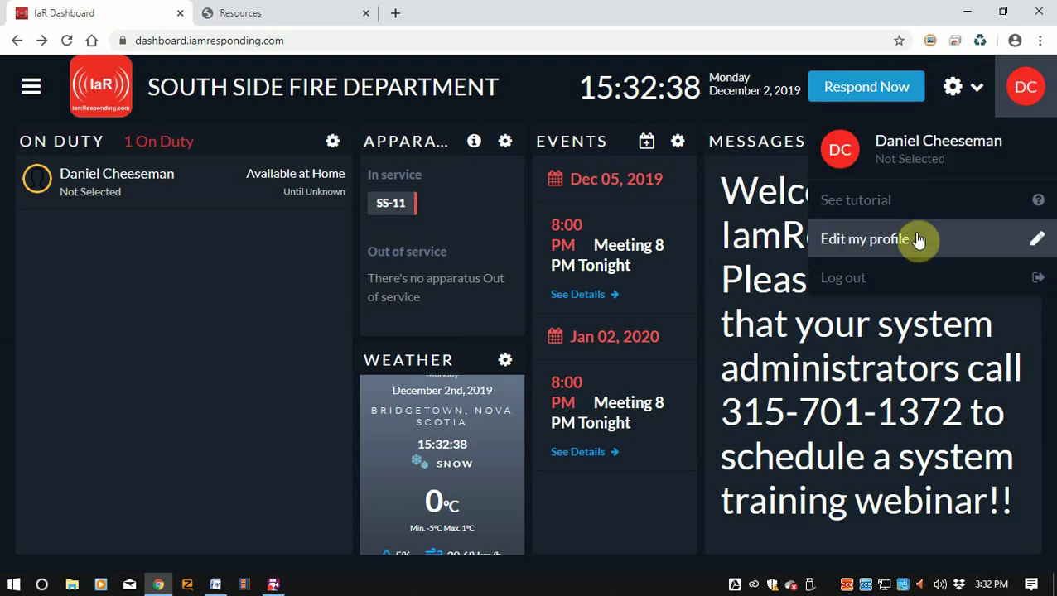
pyautogui.click(867, 238)
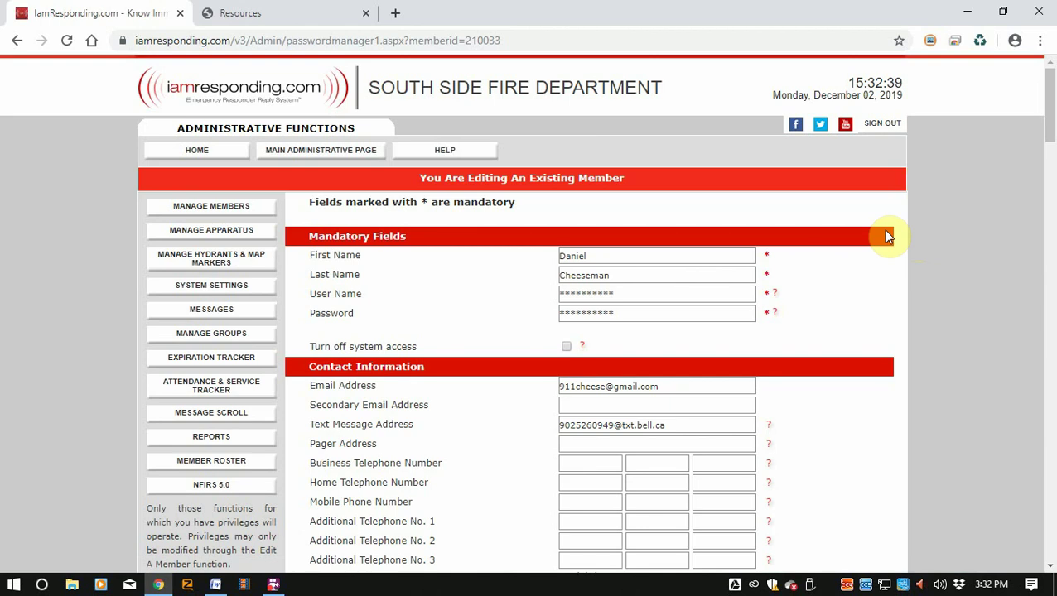
pyautogui.scroll(-10, 577, 248)
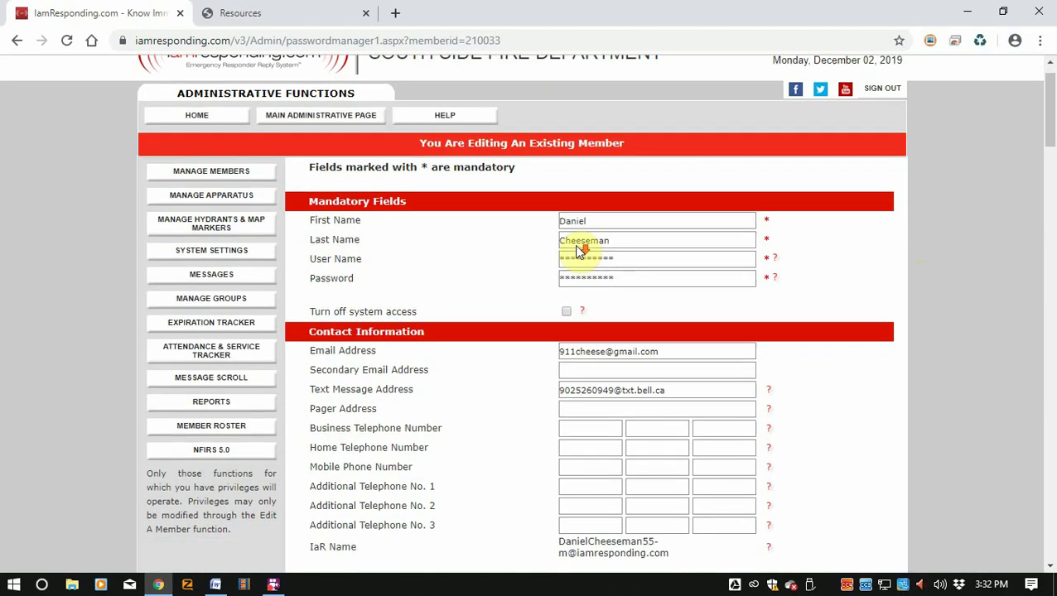
pyautogui.scroll(-7, 579, 250)
pyautogui.scroll(7, 579, 251)
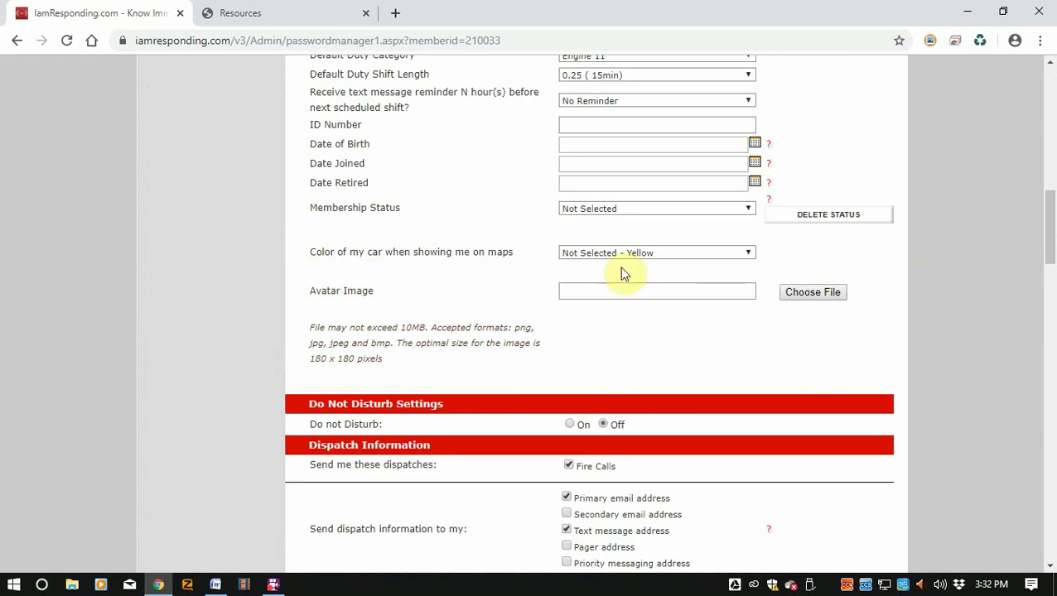
# Choose Officers - Red as the map car colour, save the profile, and return to the dashboard
pyautogui.click(678, 253)
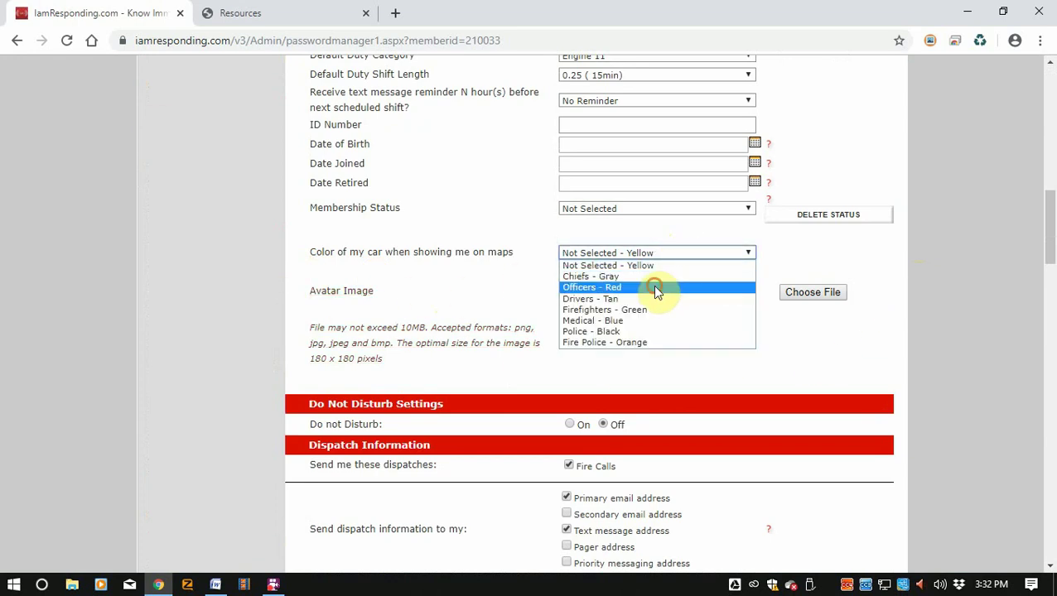
pyautogui.click(654, 287)
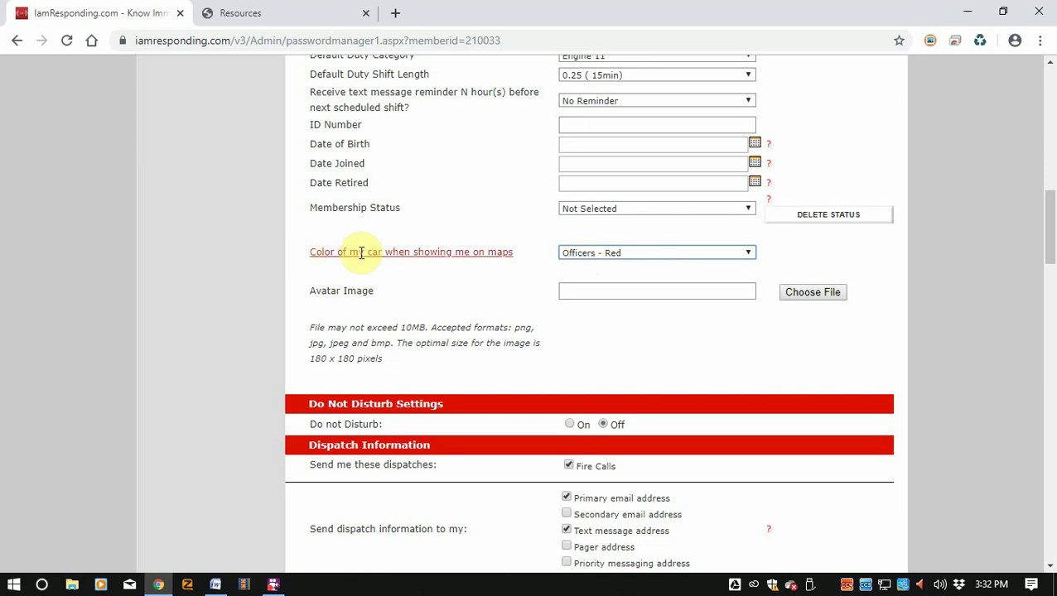
pyautogui.scroll(-20, 478, 302)
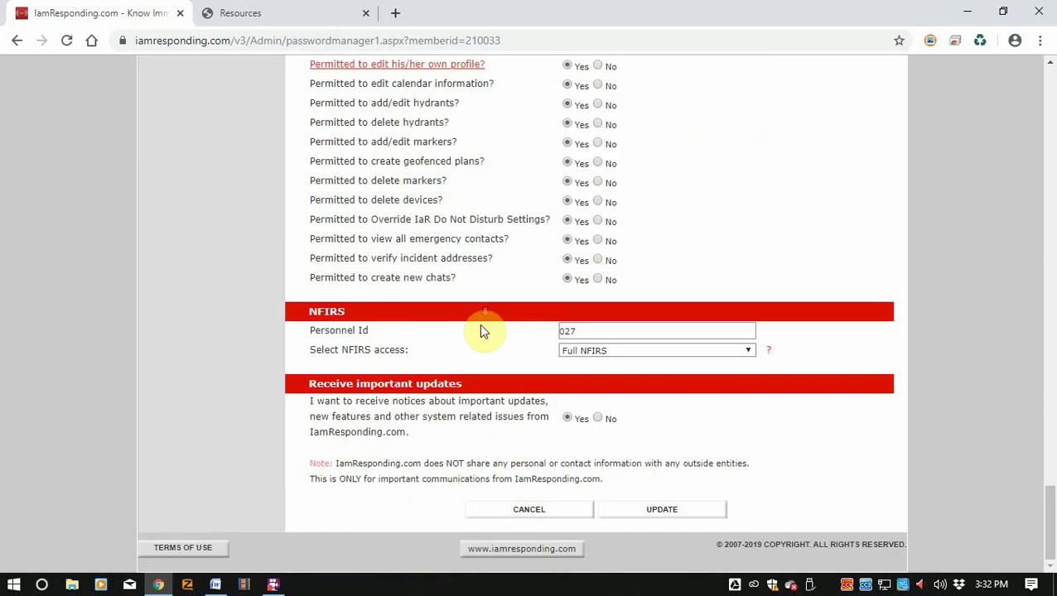
pyautogui.click(667, 513)
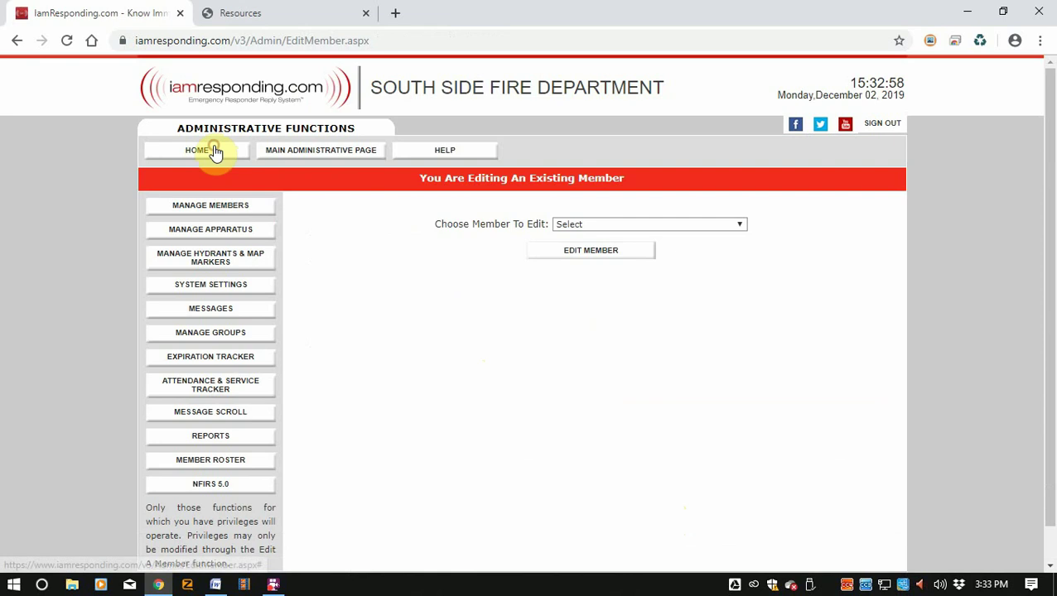
pyautogui.click(214, 151)
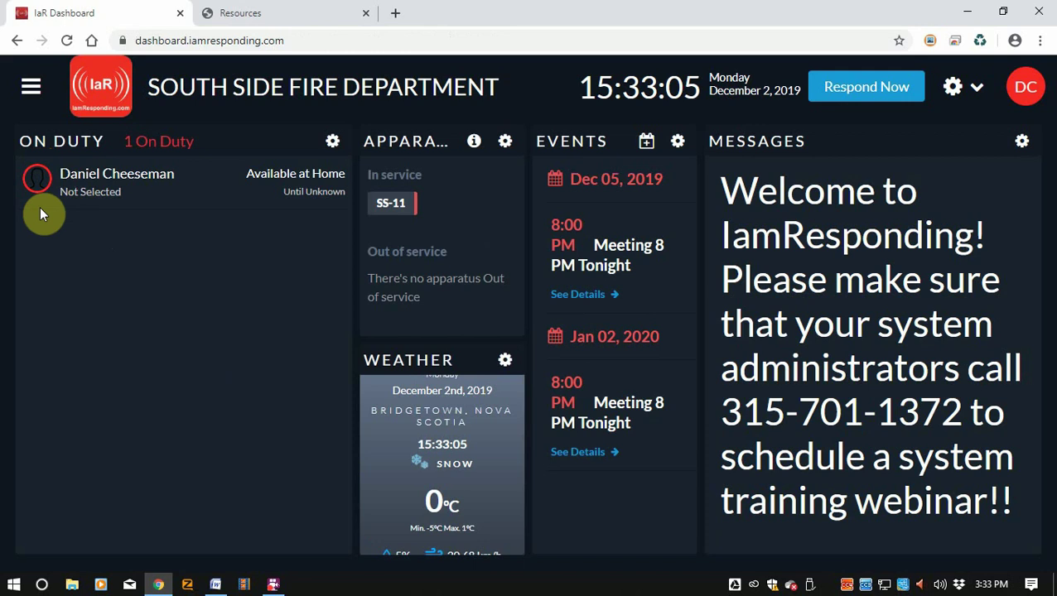
# Enter edit mode and switch between the Emergency and Non-Emergency tile layouts
pyautogui.click(965, 114)
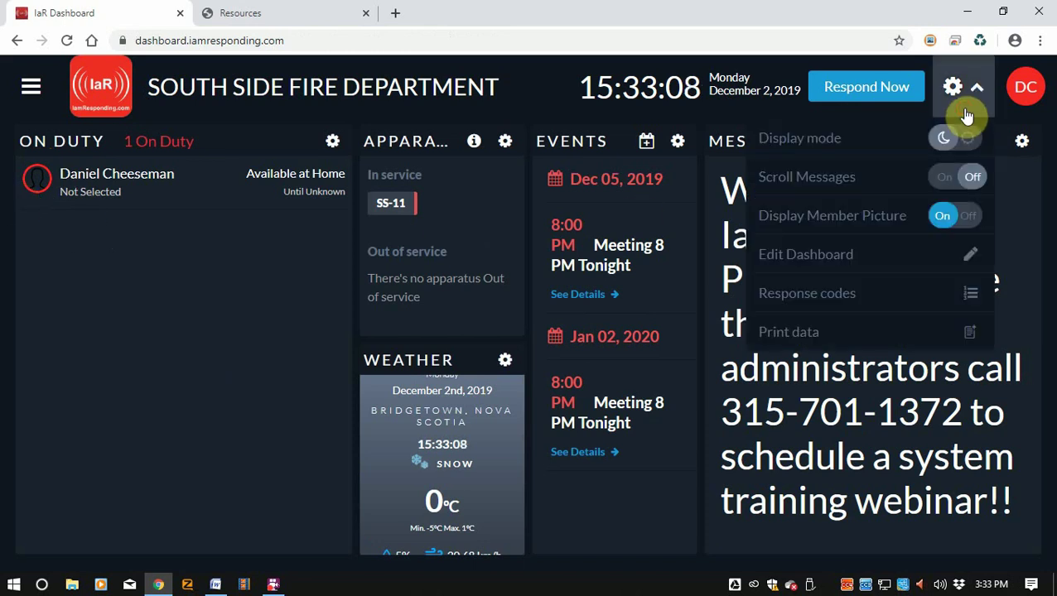
pyautogui.click(892, 260)
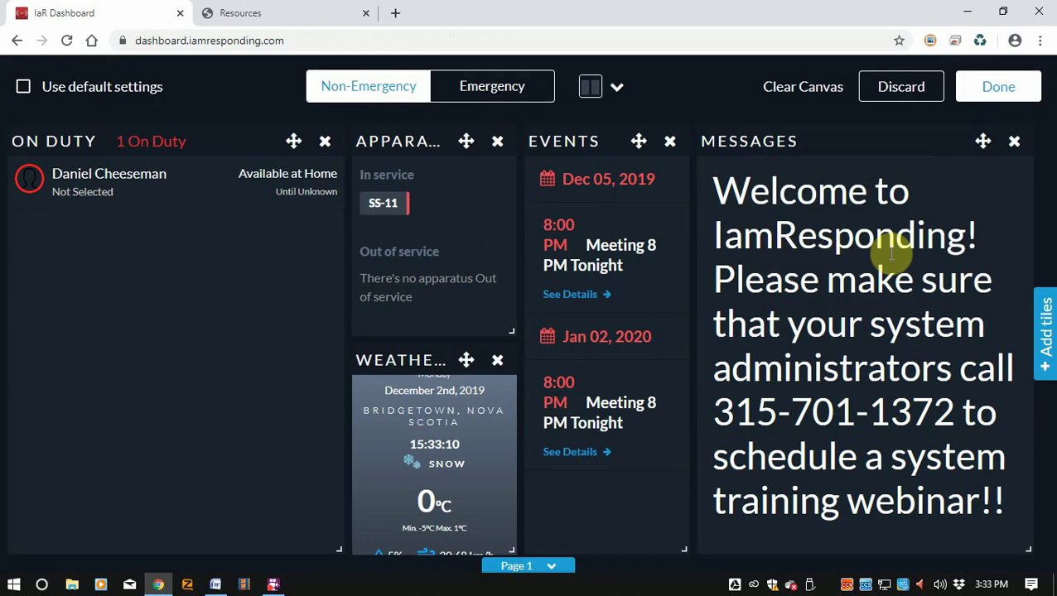
pyautogui.click(462, 85)
pyautogui.click(348, 84)
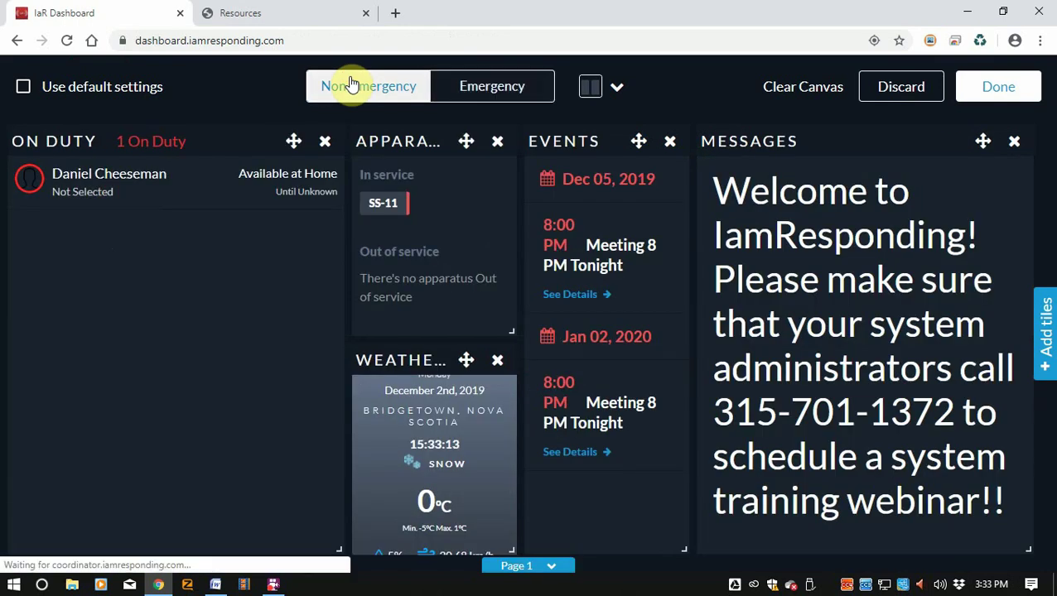
pyautogui.click(481, 97)
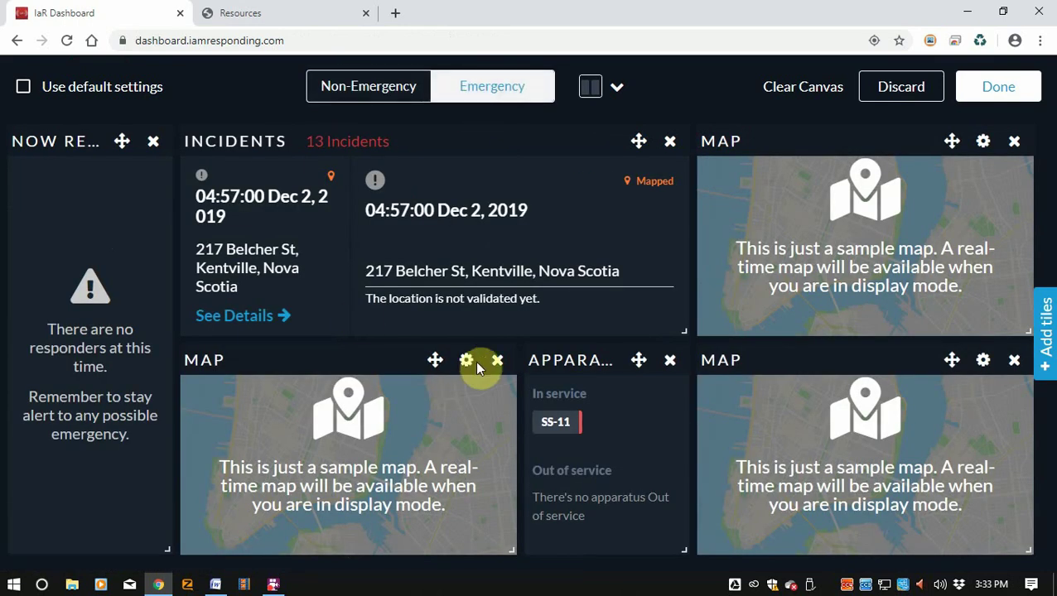
pyautogui.click(342, 91)
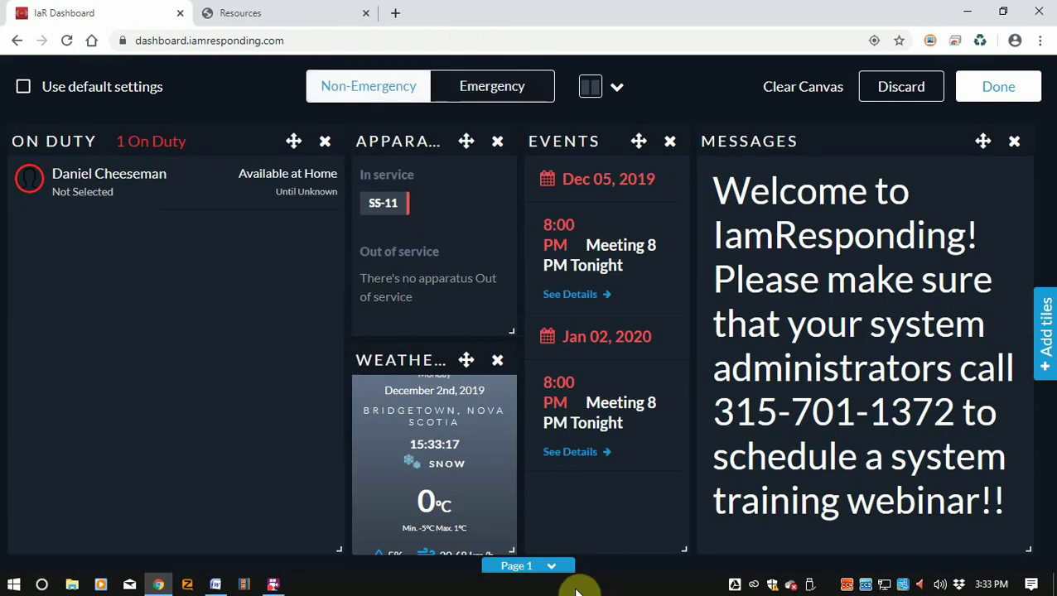
# Browse the Add tiles panel and Page 1 bar options, then show the Emergency layout
pyautogui.click(1045, 323)
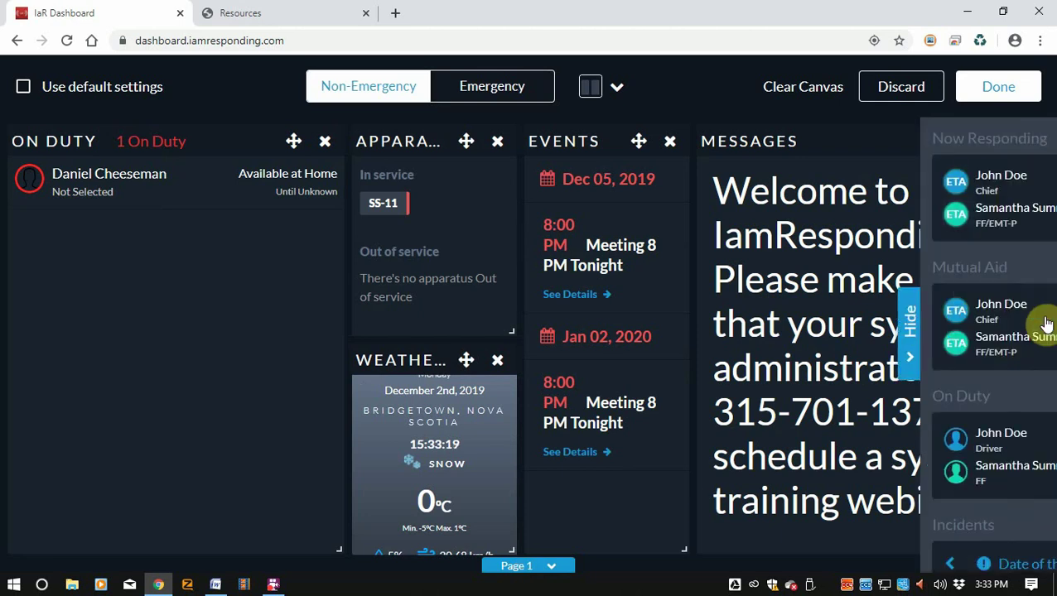
pyautogui.click(512, 566)
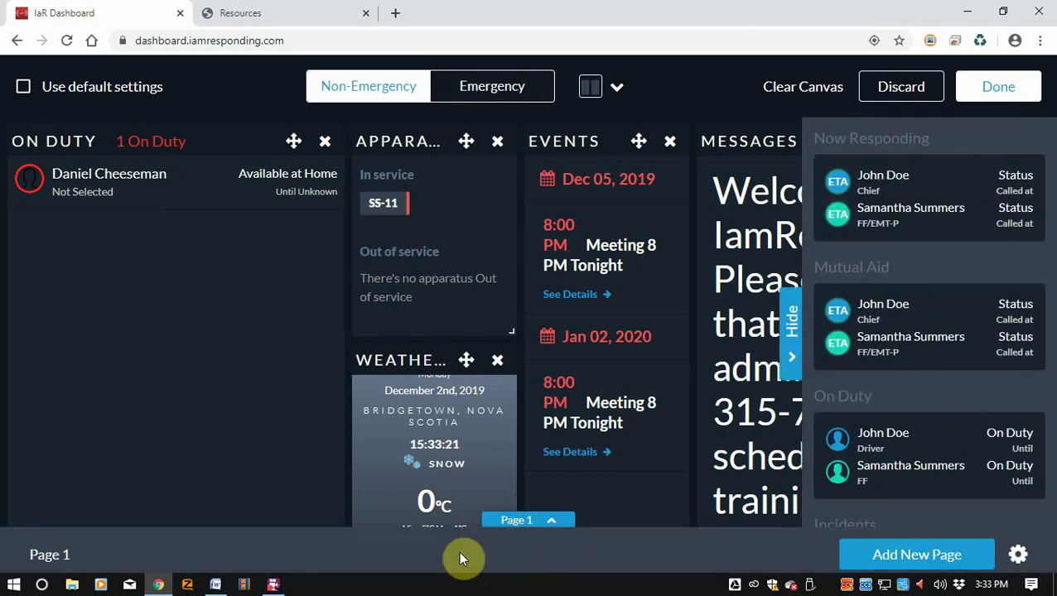
pyautogui.click(792, 341)
pyautogui.click(503, 87)
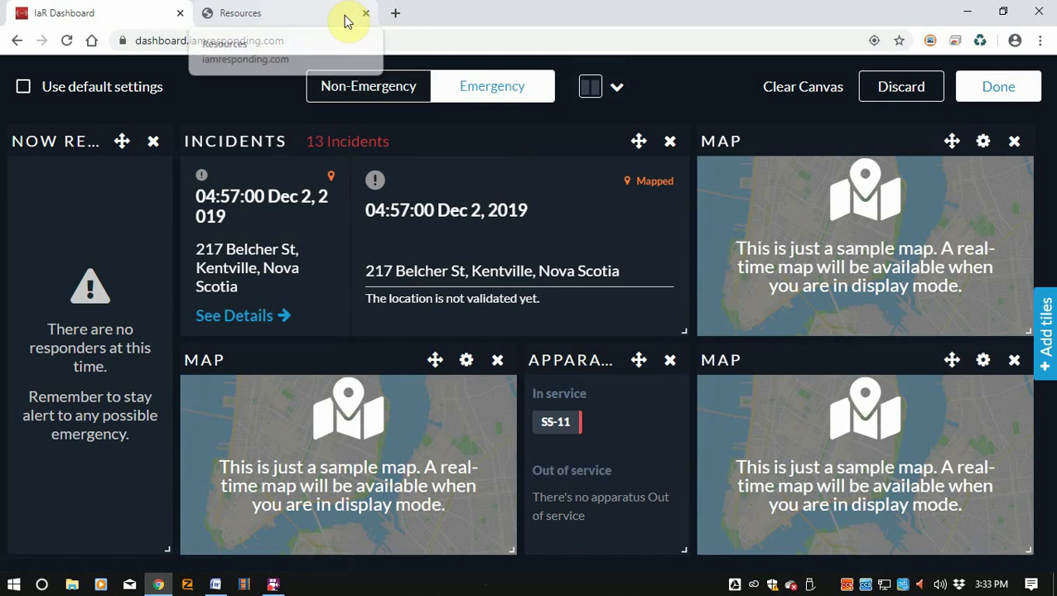
# On the Non-Emergency layout, collapse the page bar and browse the addable tiles without adding any
pyautogui.click(365, 87)
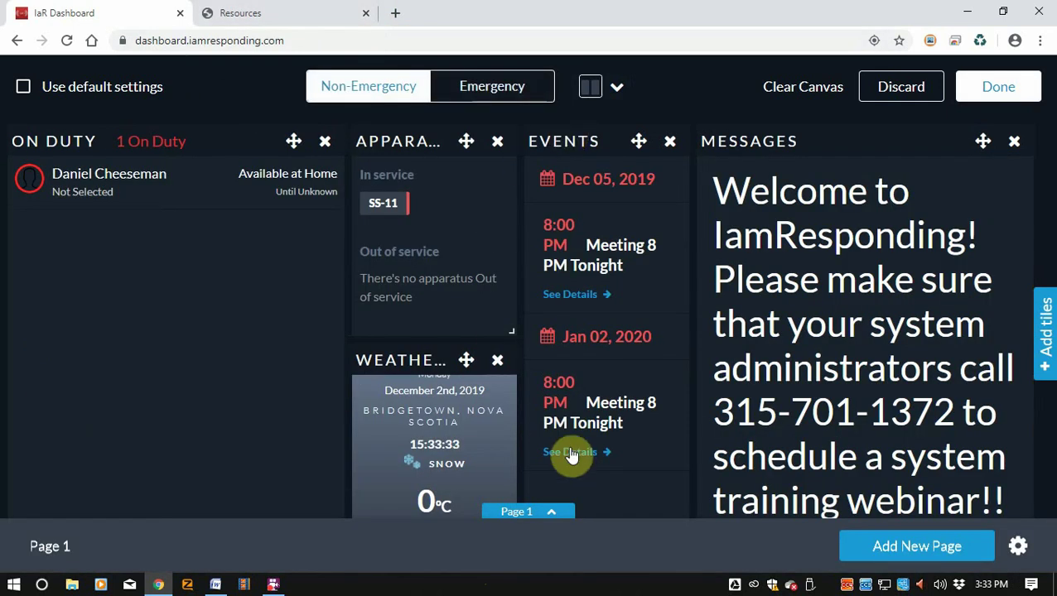
pyautogui.click(512, 515)
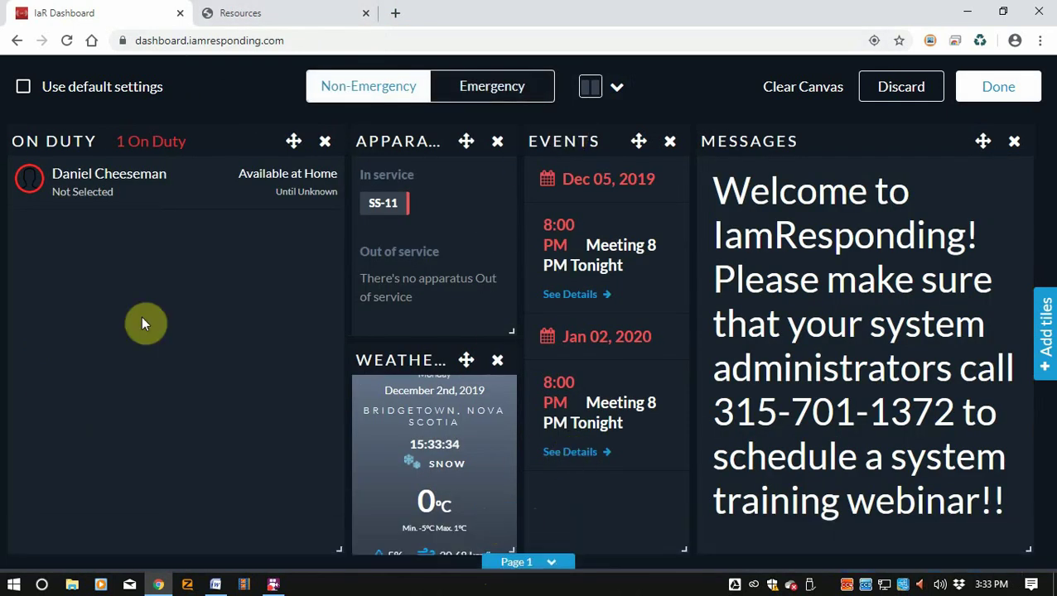
pyautogui.click(1047, 327)
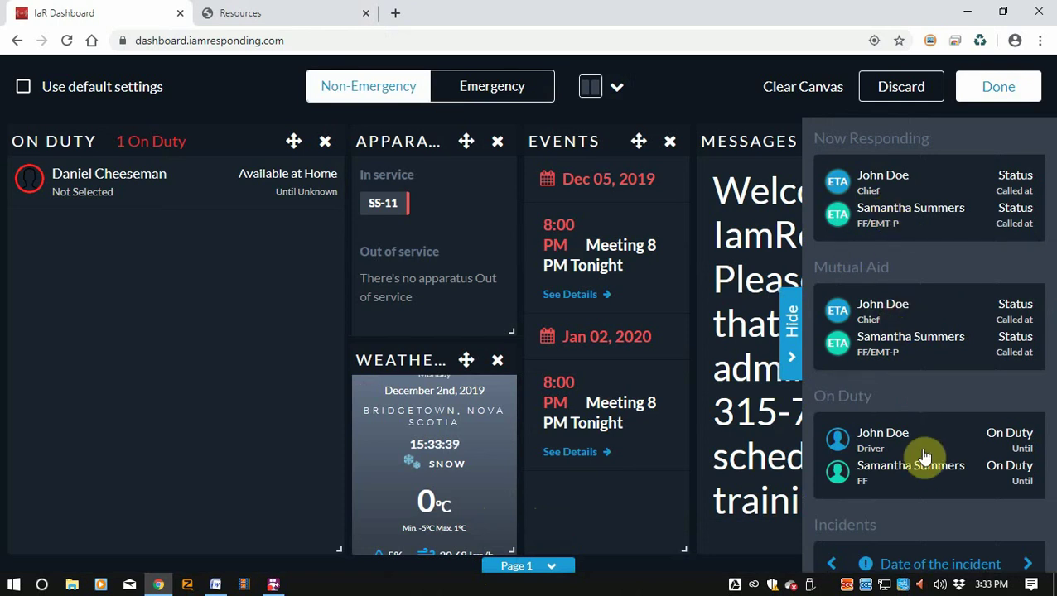
pyautogui.scroll(-3, 893, 513)
pyautogui.scroll(-2, 871, 464)
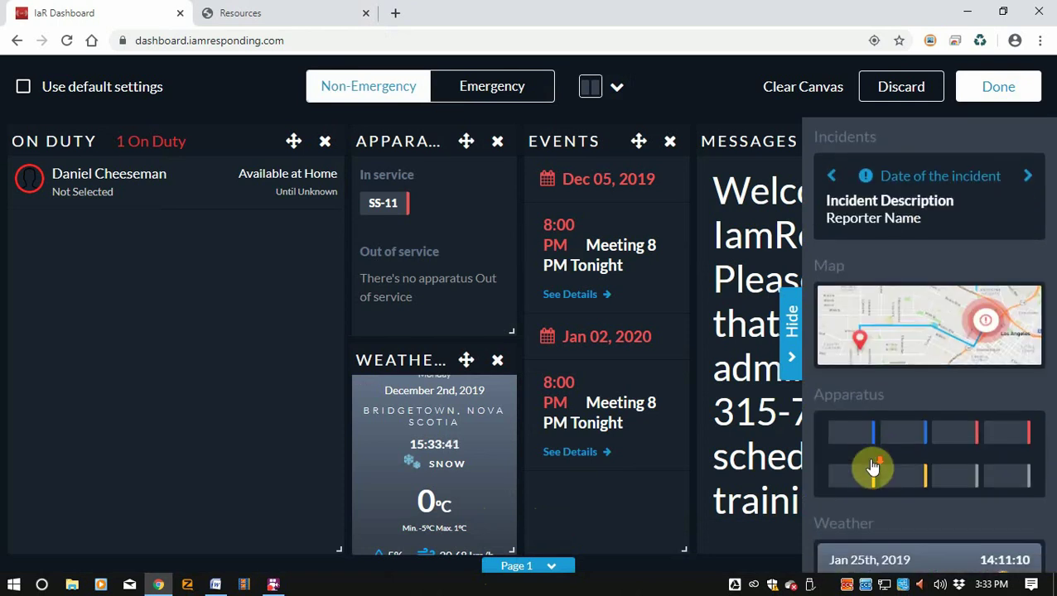
pyautogui.scroll(-3, 873, 468)
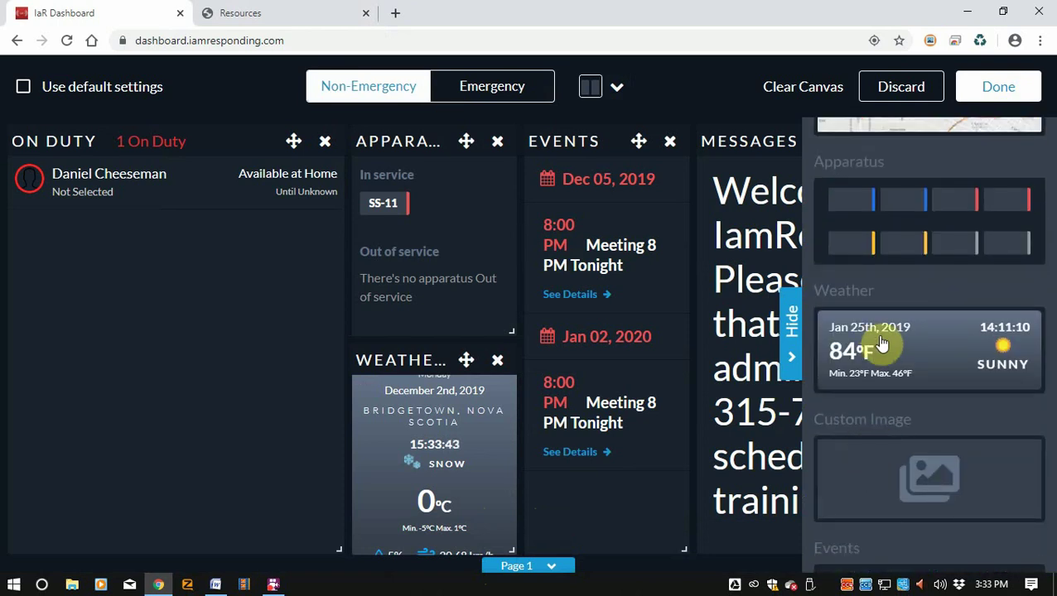
pyautogui.scroll(-1, 881, 352)
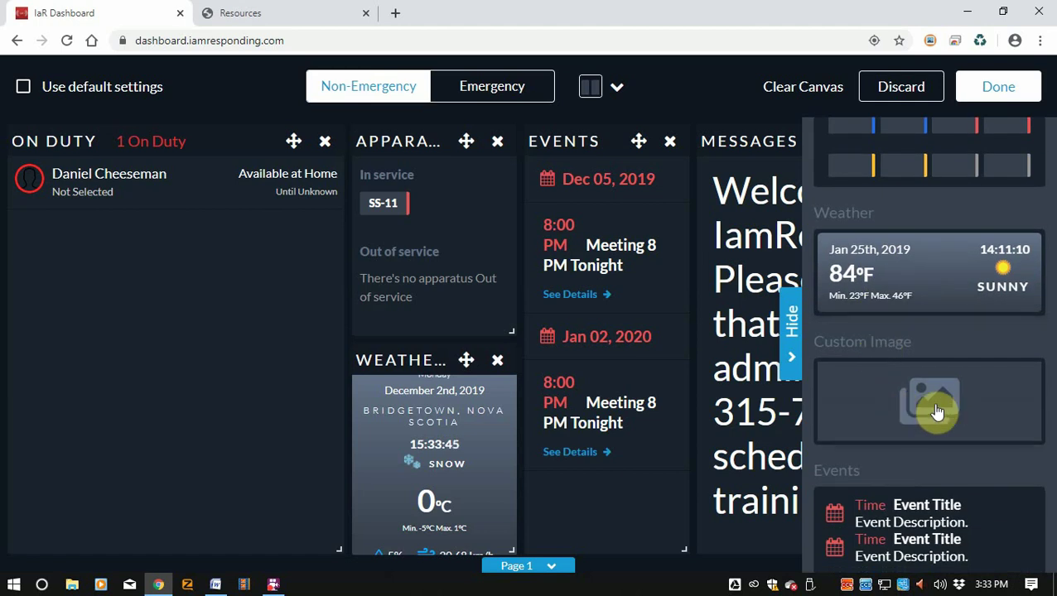
pyautogui.scroll(-2, 918, 543)
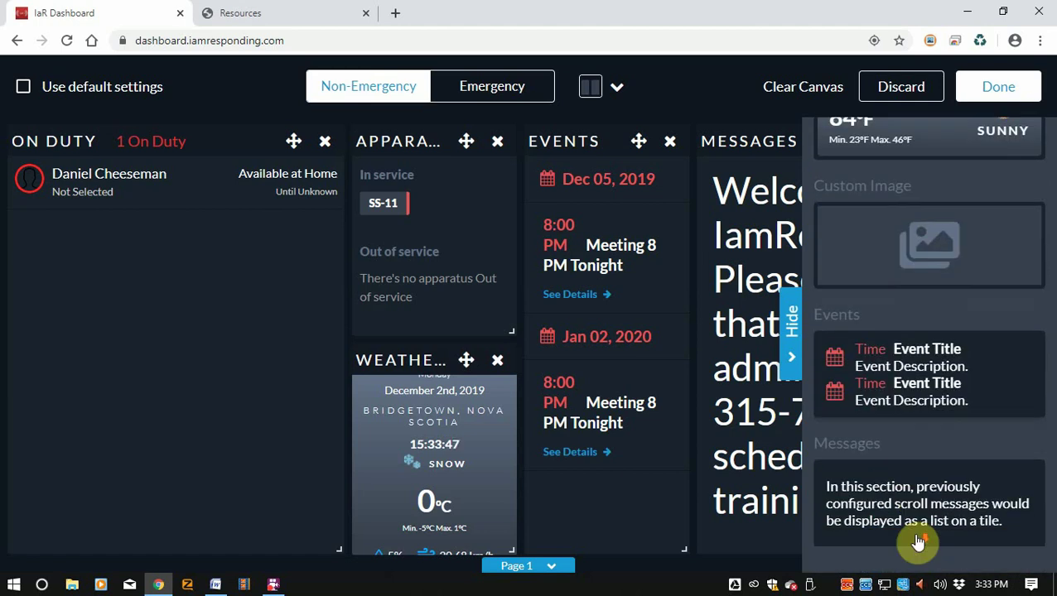
pyautogui.scroll(10, 870, 521)
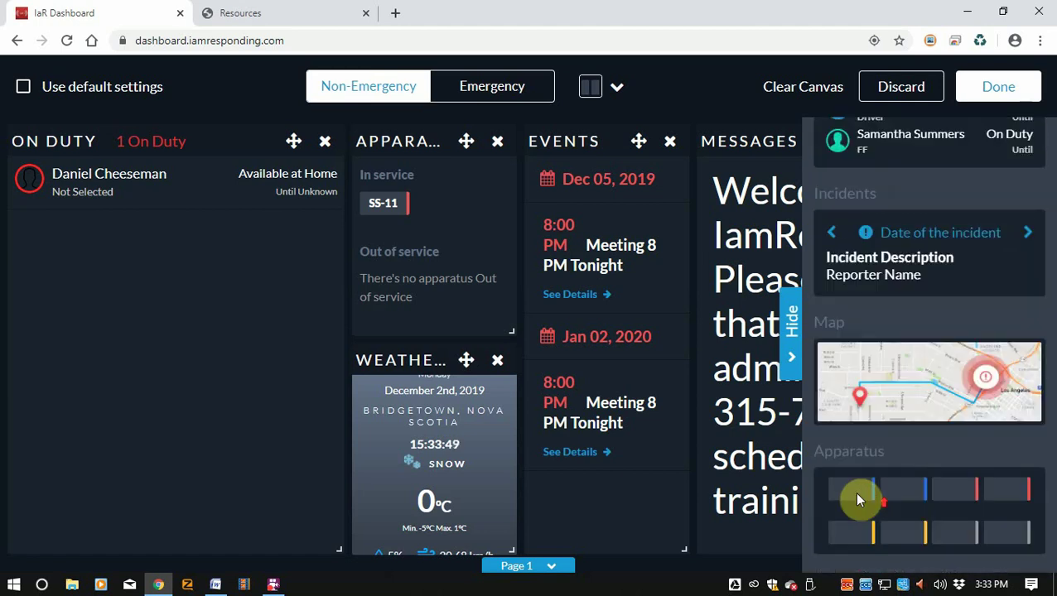
pyautogui.click(791, 362)
# Remove the Events tile and move the Messages tile to the left of On Duty
pyautogui.click(669, 141)
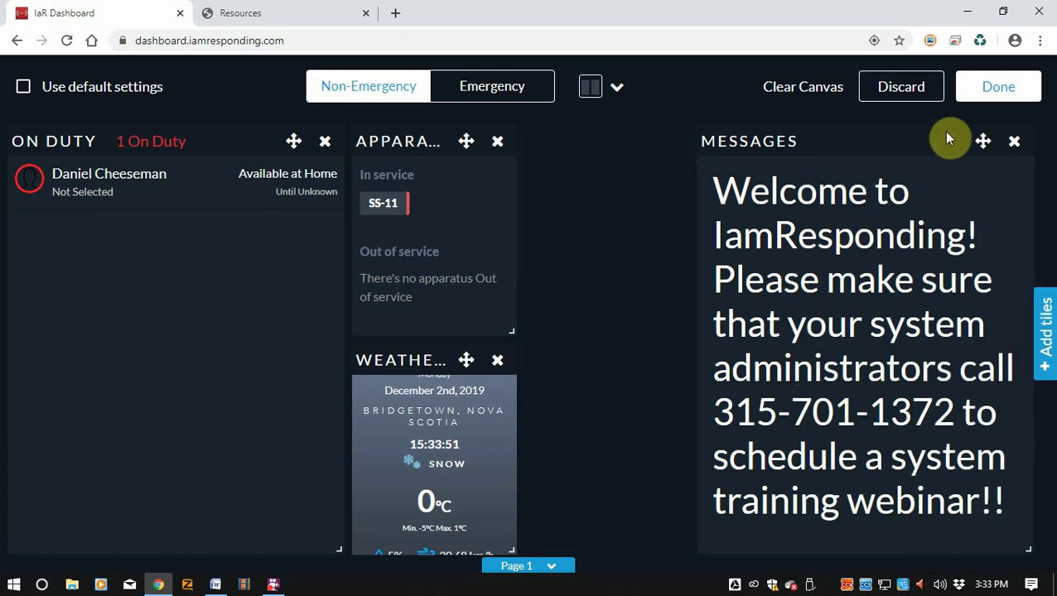
pyautogui.moveTo(948, 137); pyautogui.dragTo(787, 150)
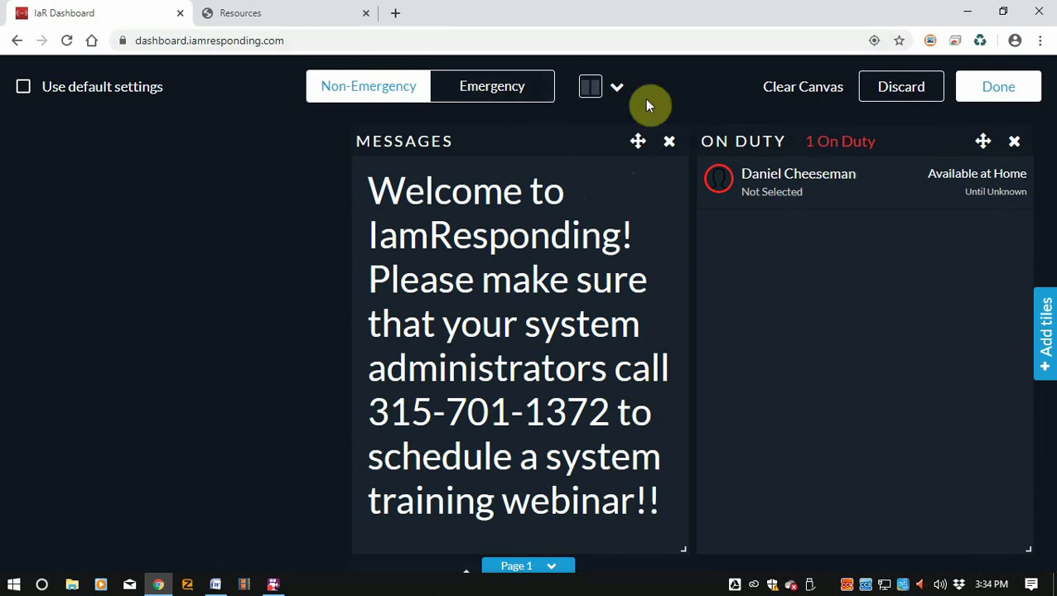
pyautogui.click(598, 87)
# Try out the Red, Blue and Light colour schemes on the dashboard
pyautogui.click(498, 255)
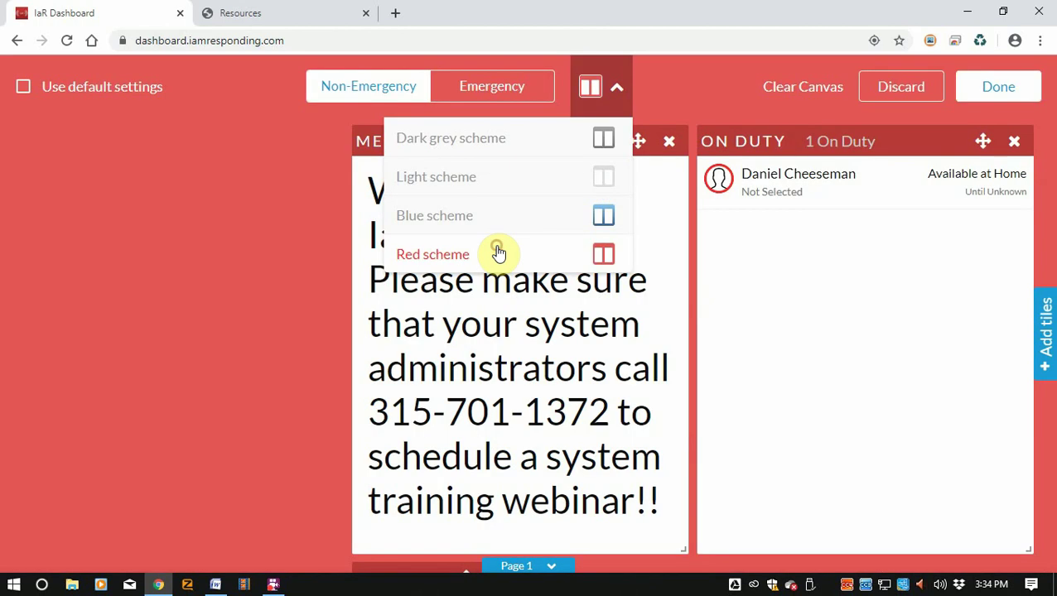
pyautogui.click(598, 86)
pyautogui.click(598, 87)
pyautogui.click(506, 222)
pyautogui.click(598, 87)
pyautogui.click(596, 89)
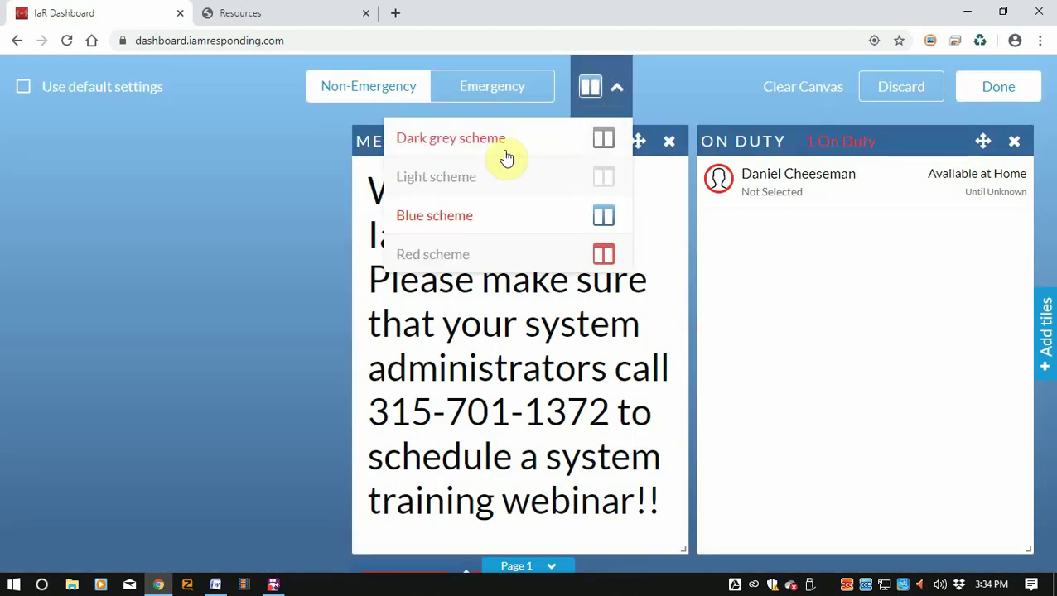
pyautogui.click(505, 177)
# Apply the Dark grey colour scheme and finish editing with Done
pyautogui.click(512, 130)
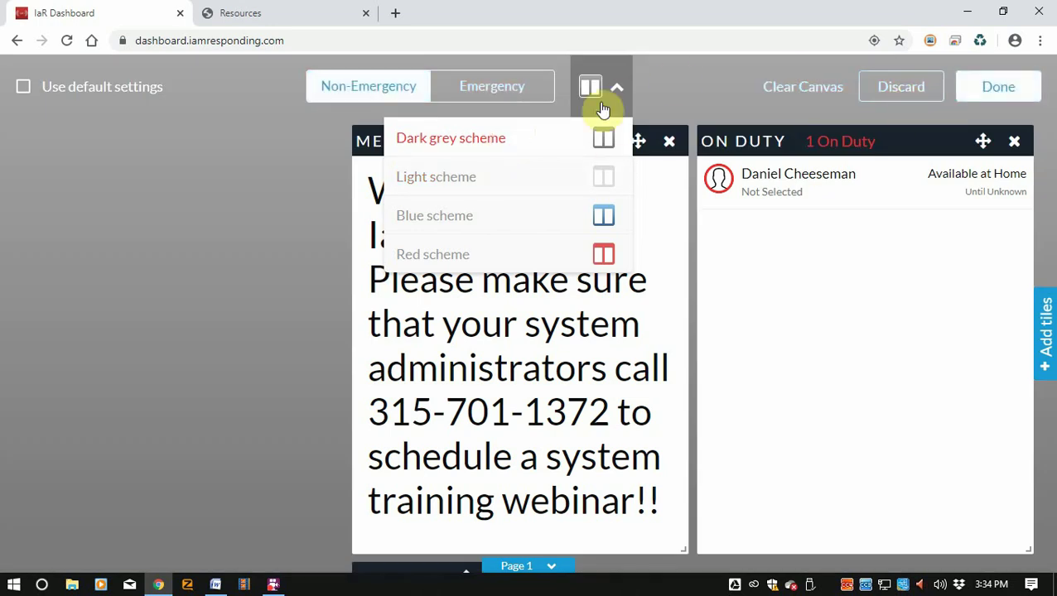
pyautogui.click(593, 114)
pyautogui.click(600, 87)
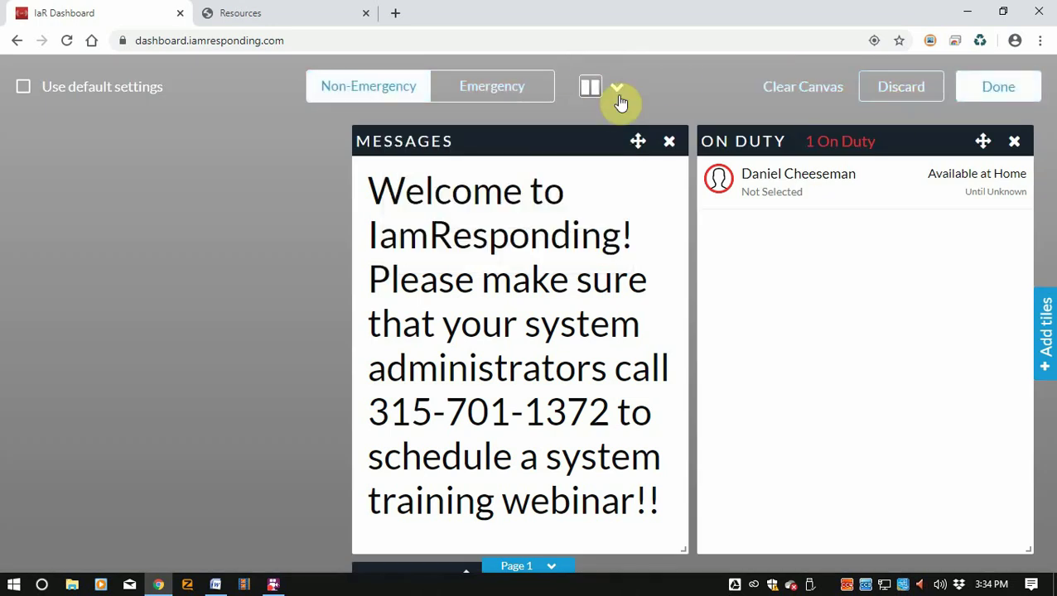
pyautogui.click(1037, 97)
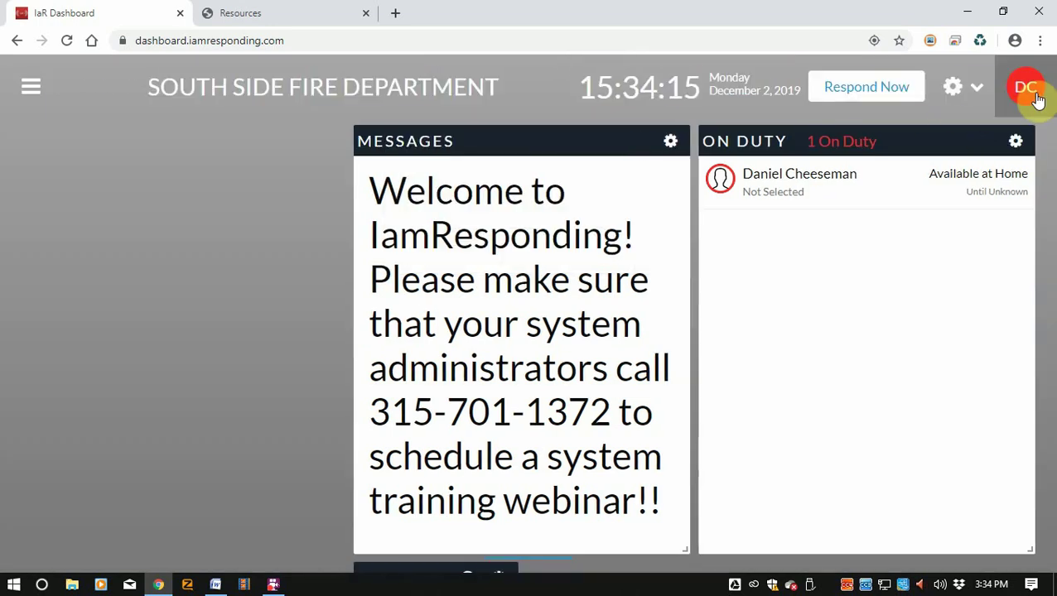
# Switch the Display mode toggle to night (moon) in the settings menu and close it
pyautogui.click(976, 91)
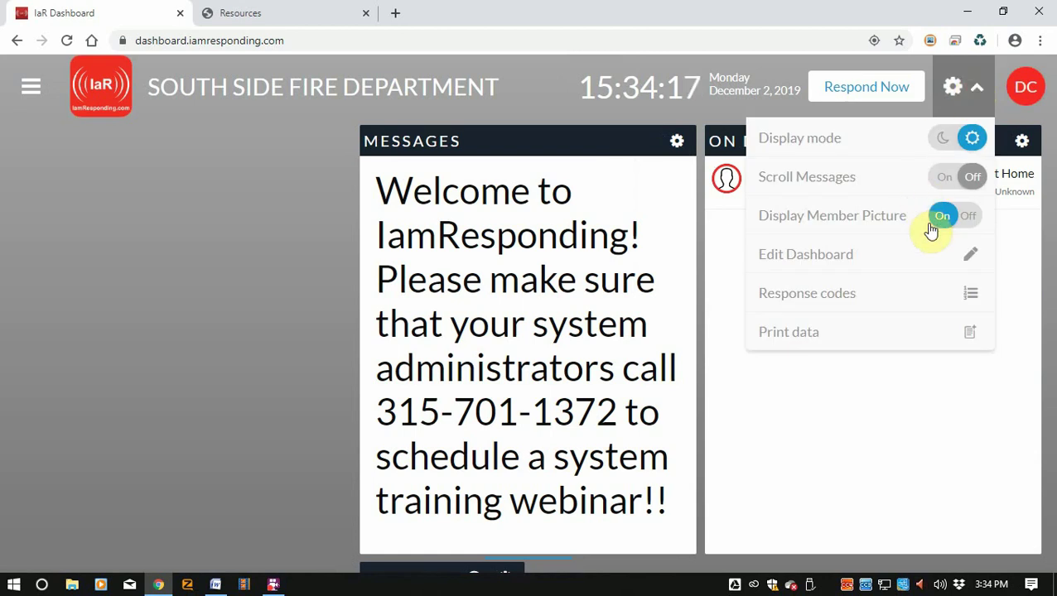
pyautogui.click(954, 142)
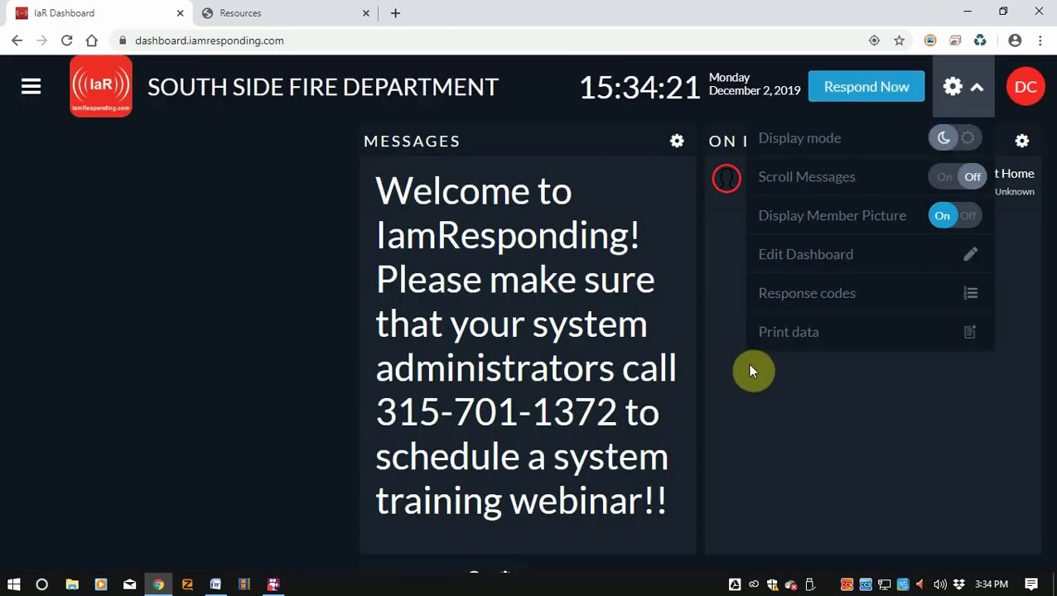
pyautogui.click(136, 278)
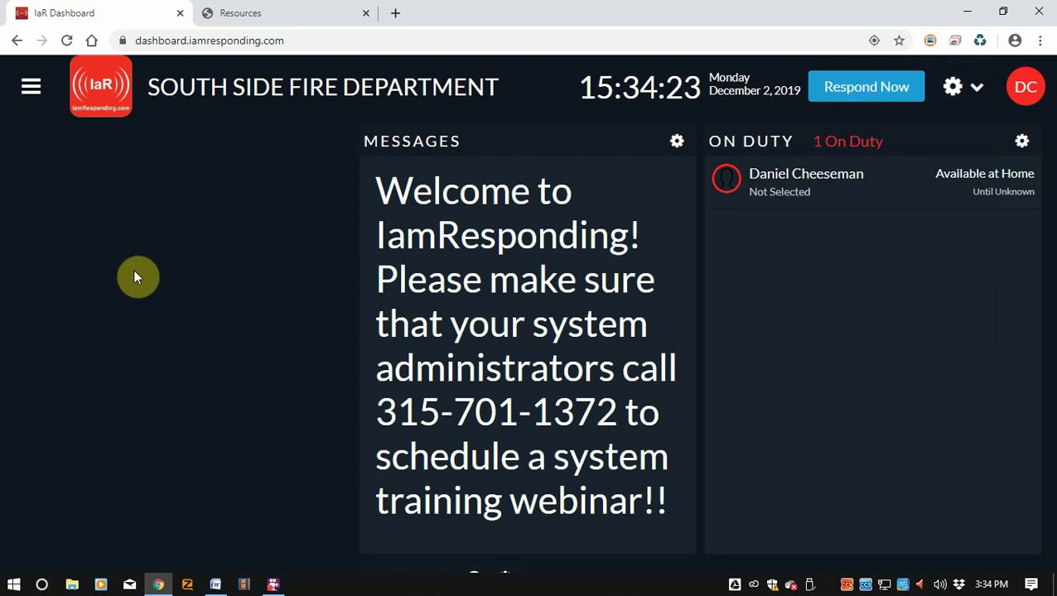